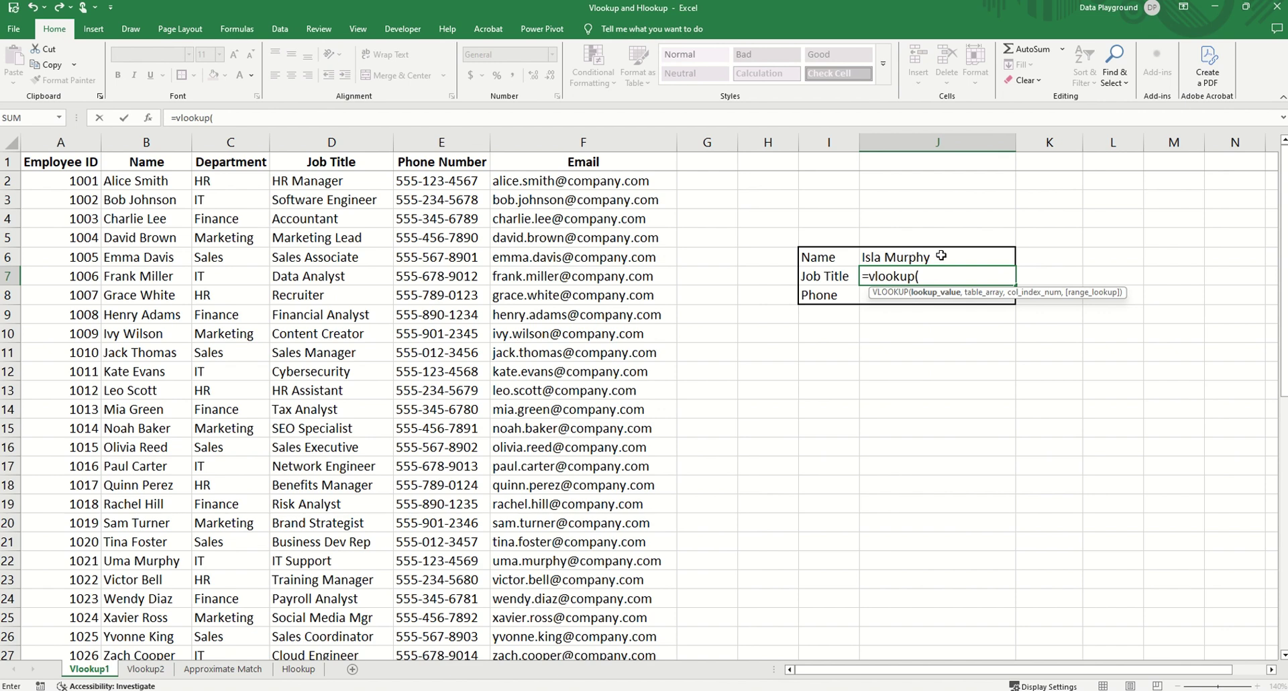
- In the J7 VLOOKUP formula, set the lookup value to J6 and the table array to B1:F51
left_click(941, 256)
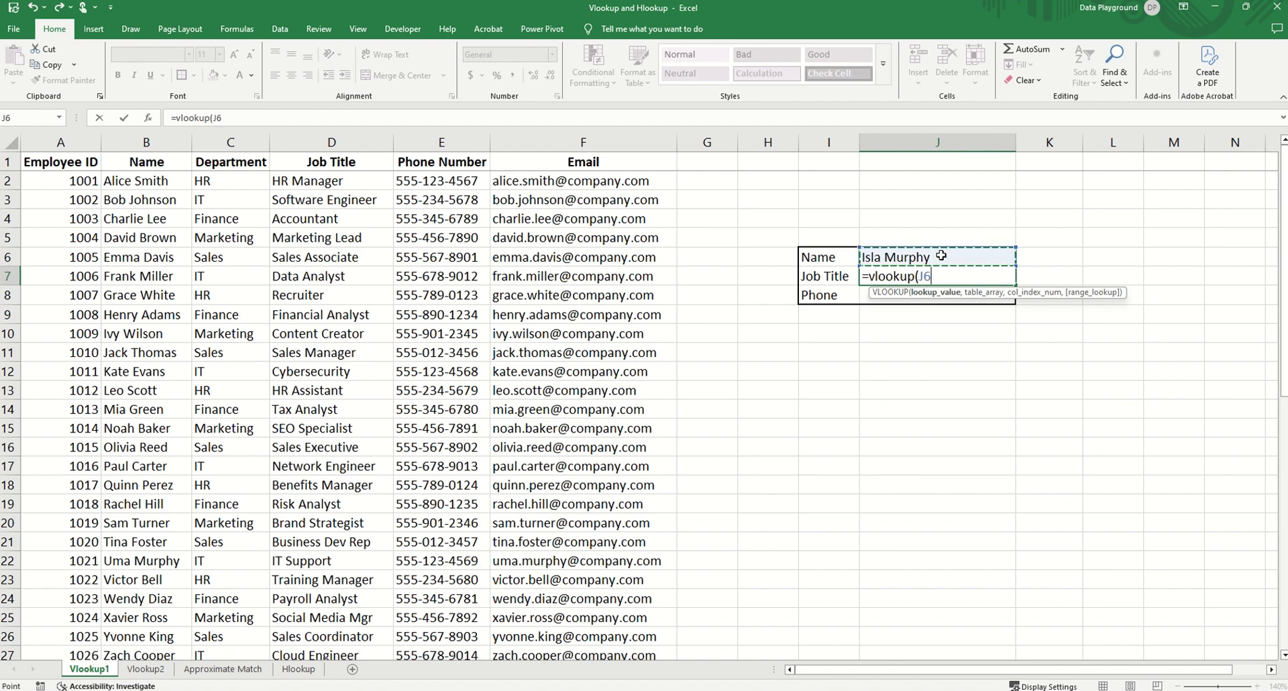
type(",")
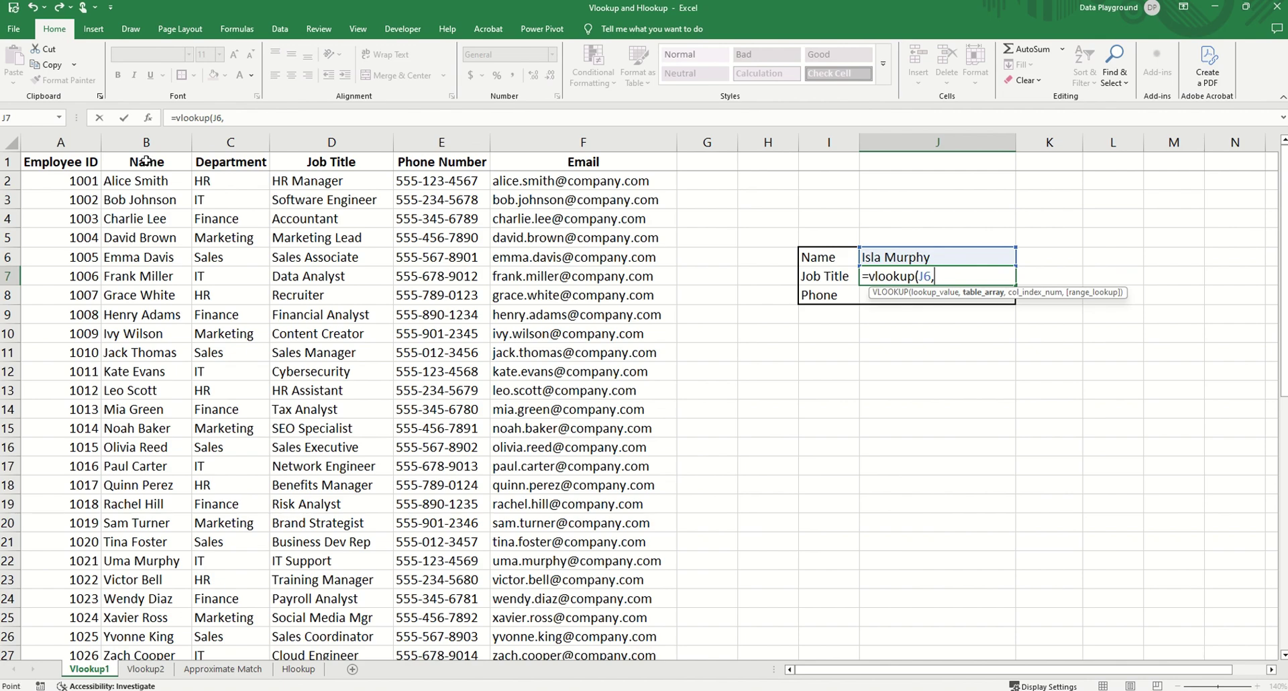
left_click(147, 161)
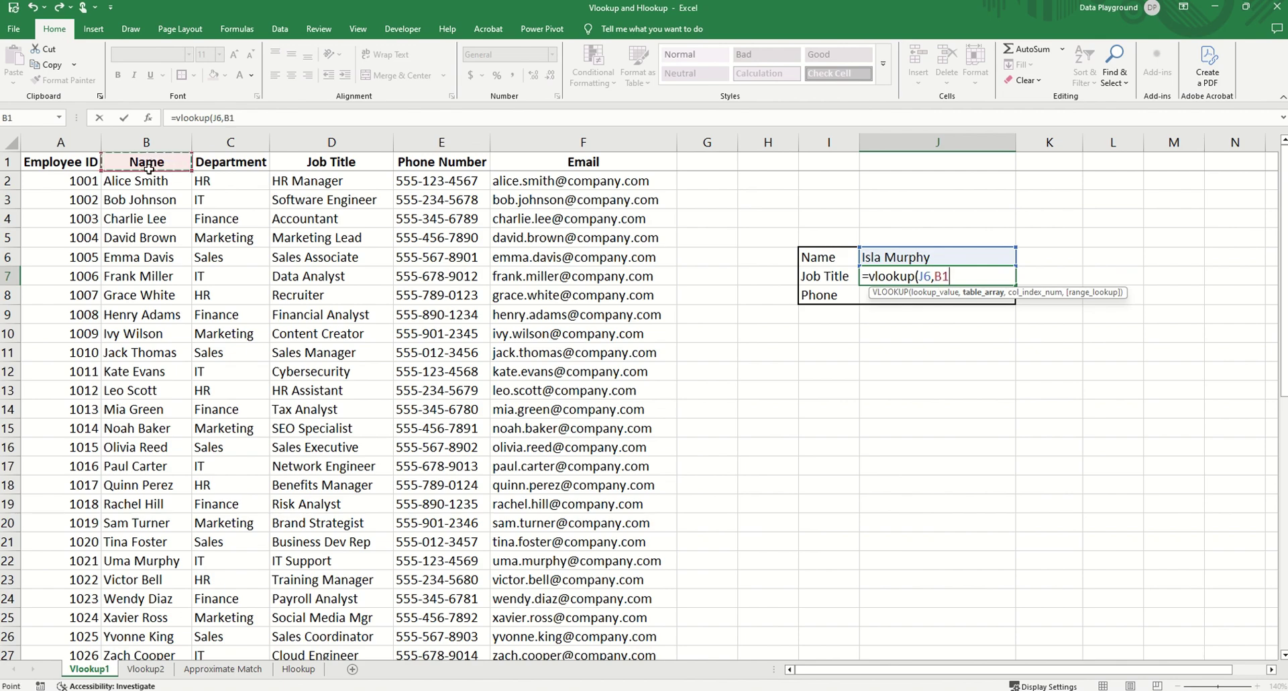
key("ctrl+shift+Down")
key("ctrl+shift+Right")
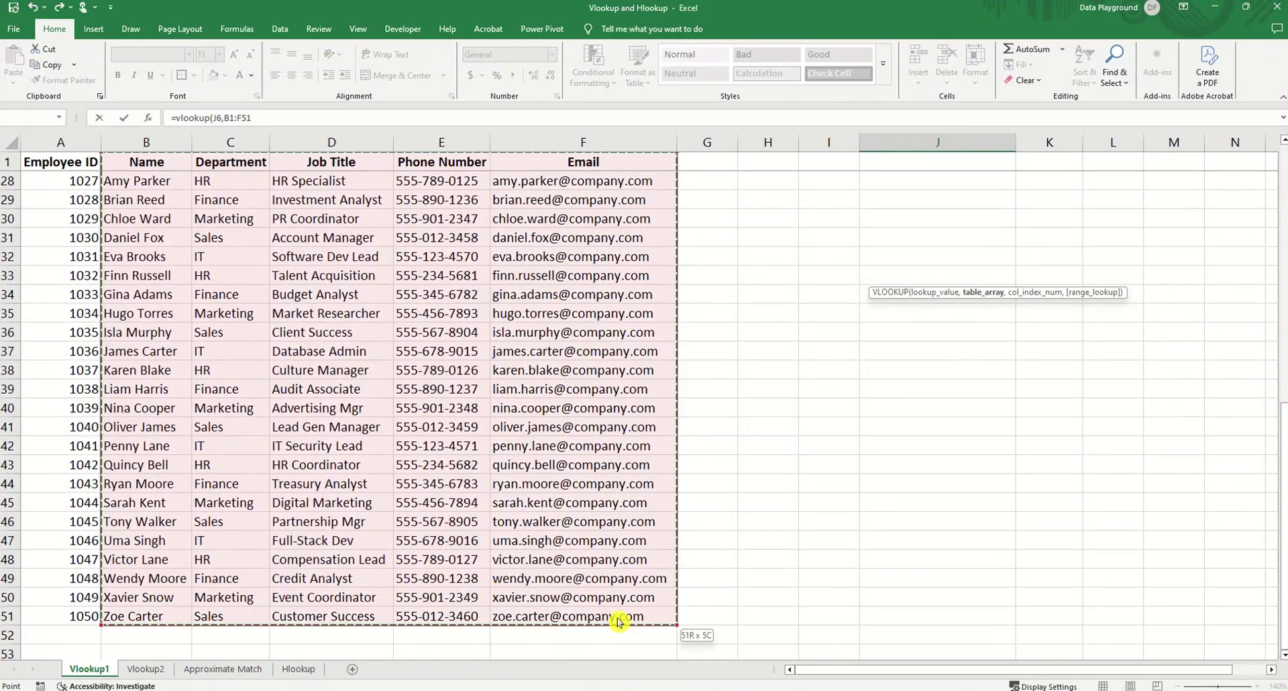
type(",")
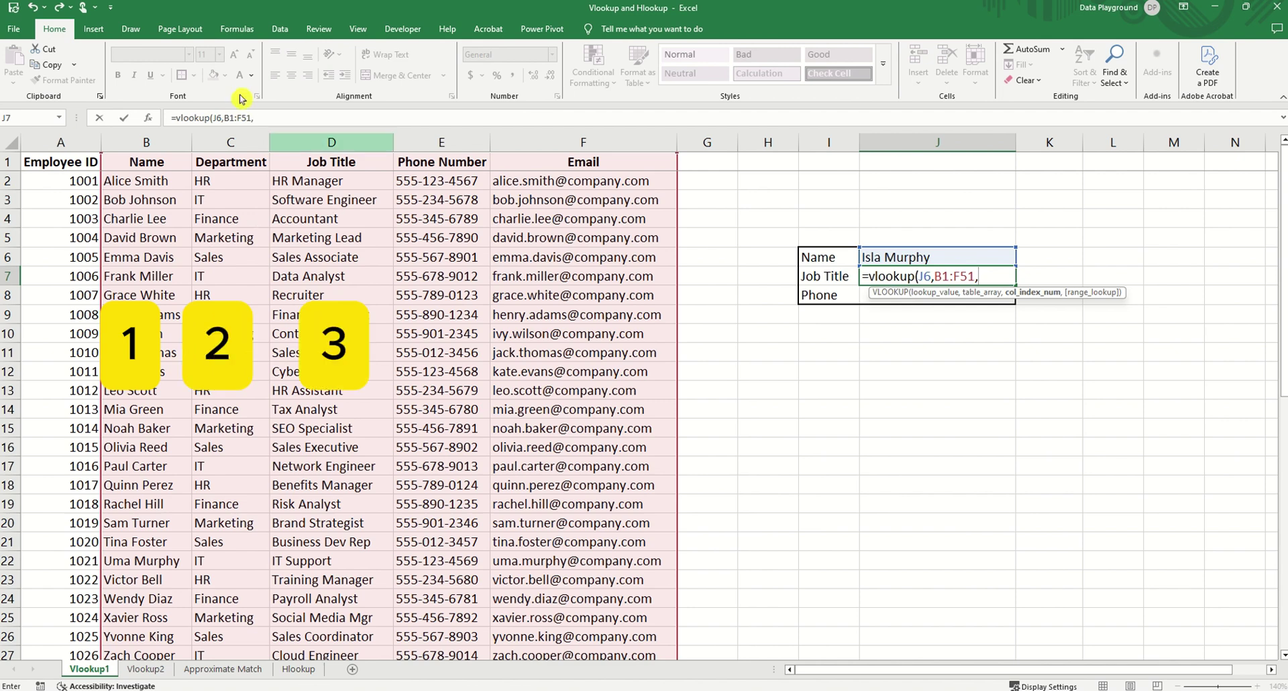
- Complete the Job Title formula in J7 with column index 3 and FALSE for an exact match
left_click(269, 118)
type("3")
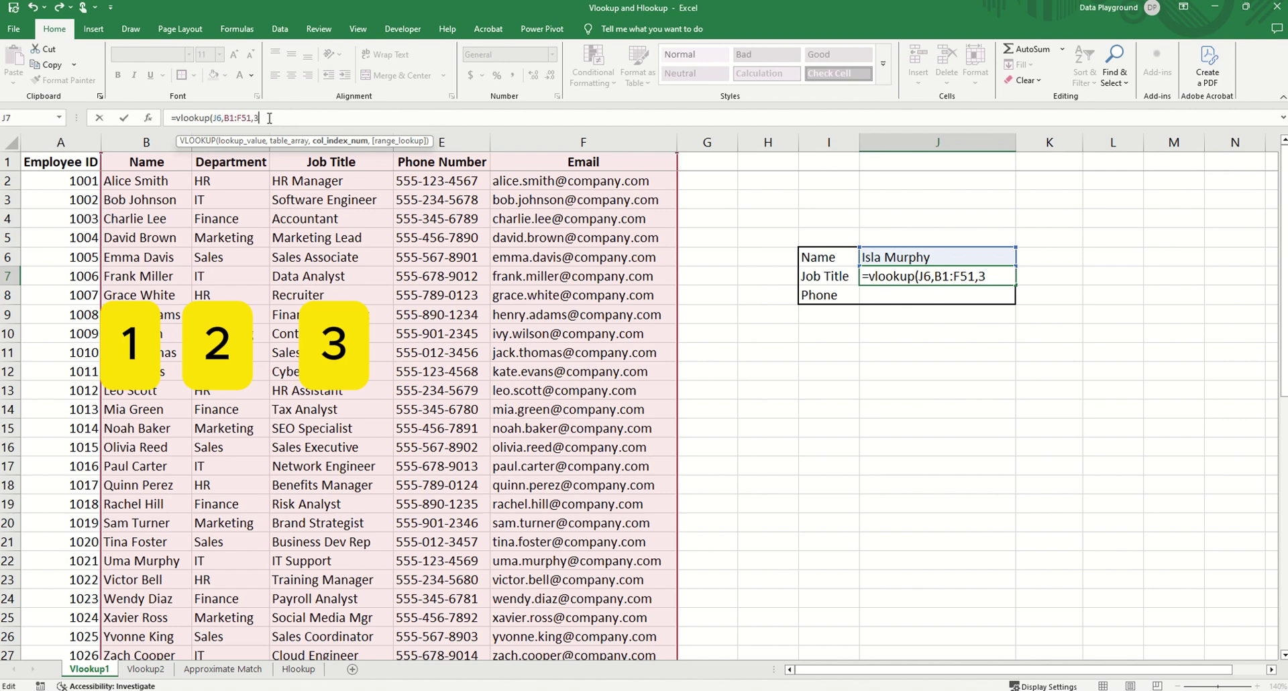
type(",")
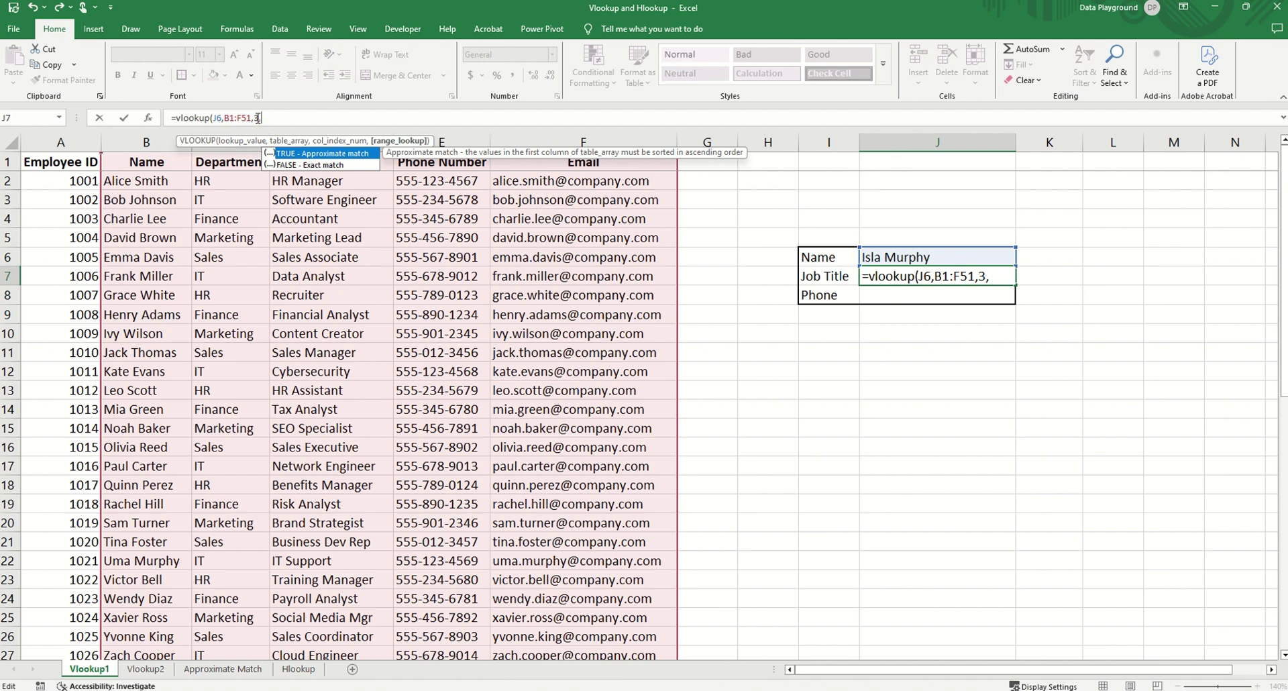
type("false")
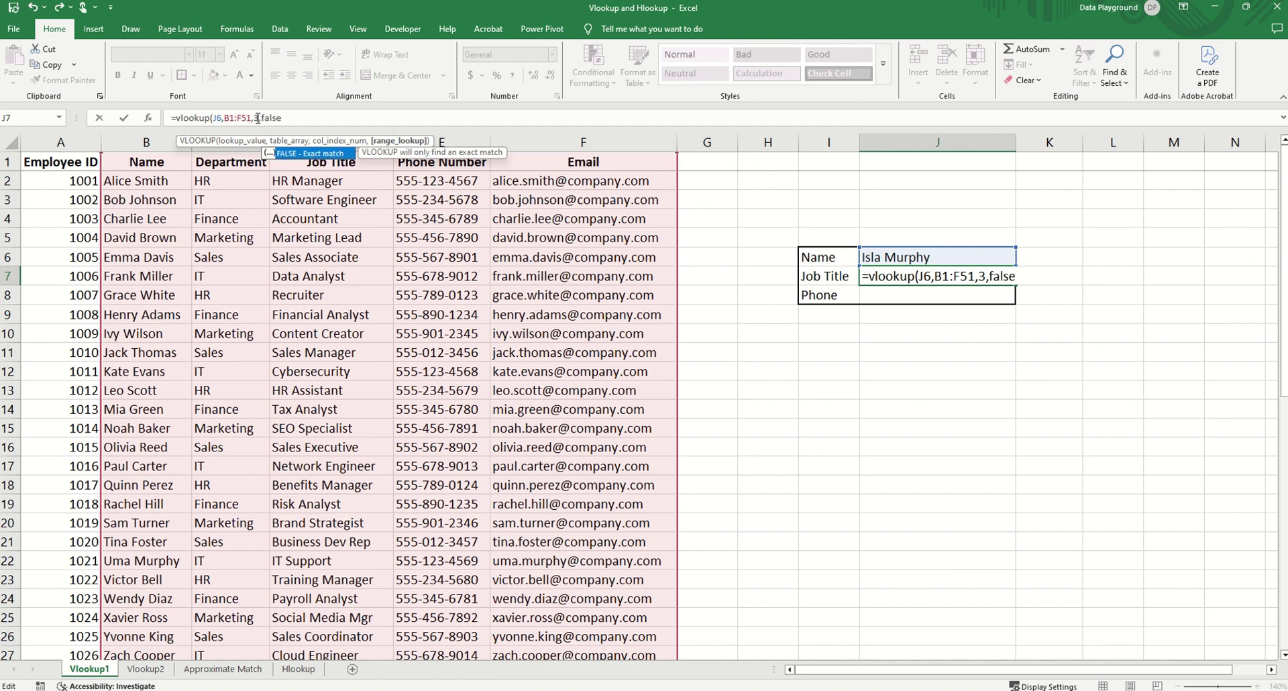
key("Return")
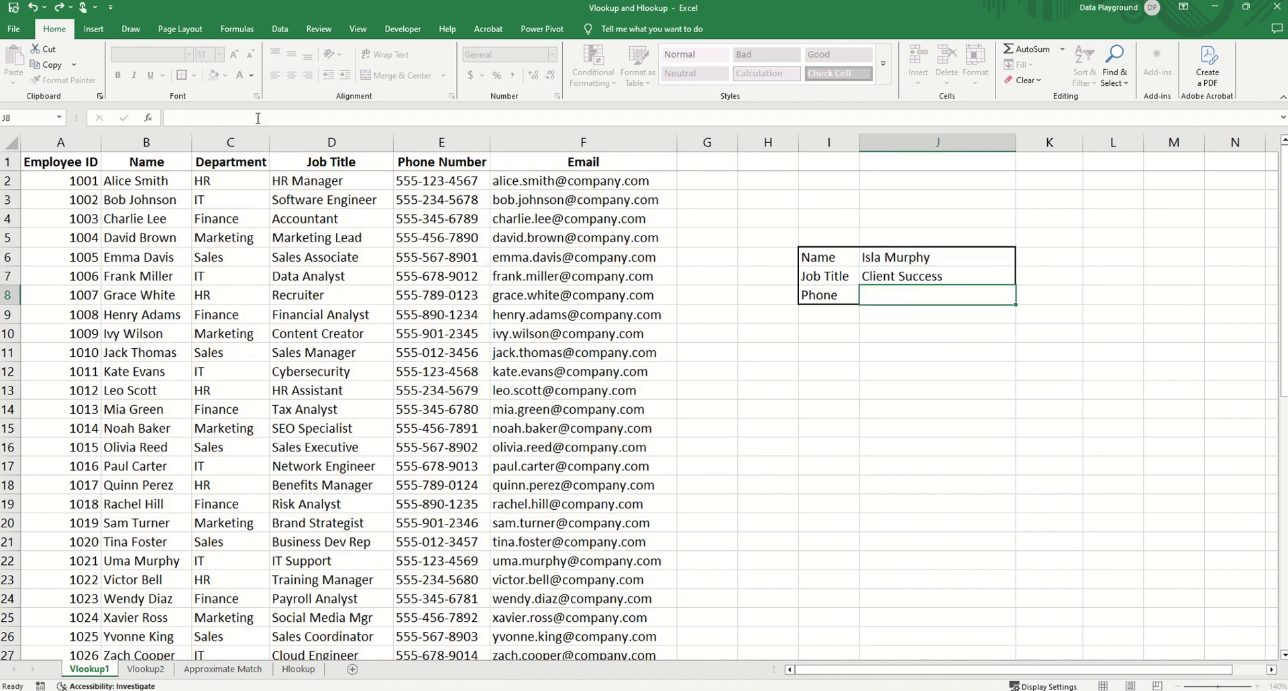
left_click(925, 281)
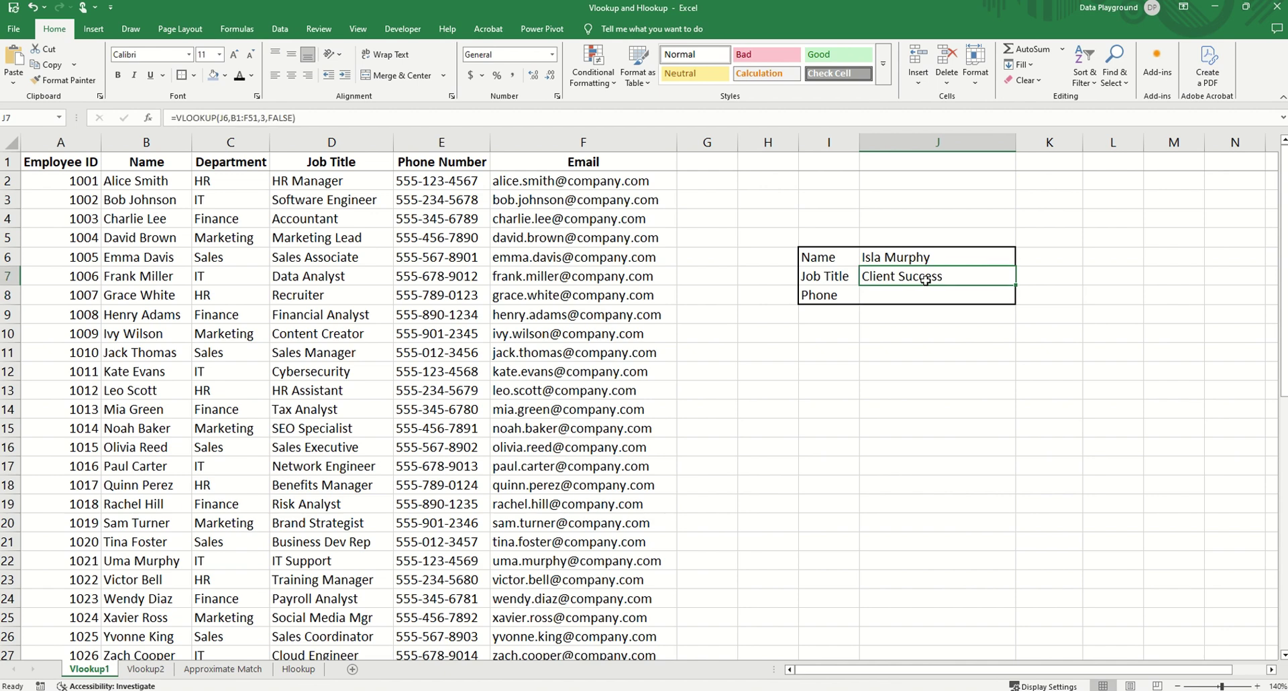
- Begin a VLOOKUP formula in J8 for the phone, with J6 as lookup value and B1:F51 as table array
left_click(895, 299)
type("=")
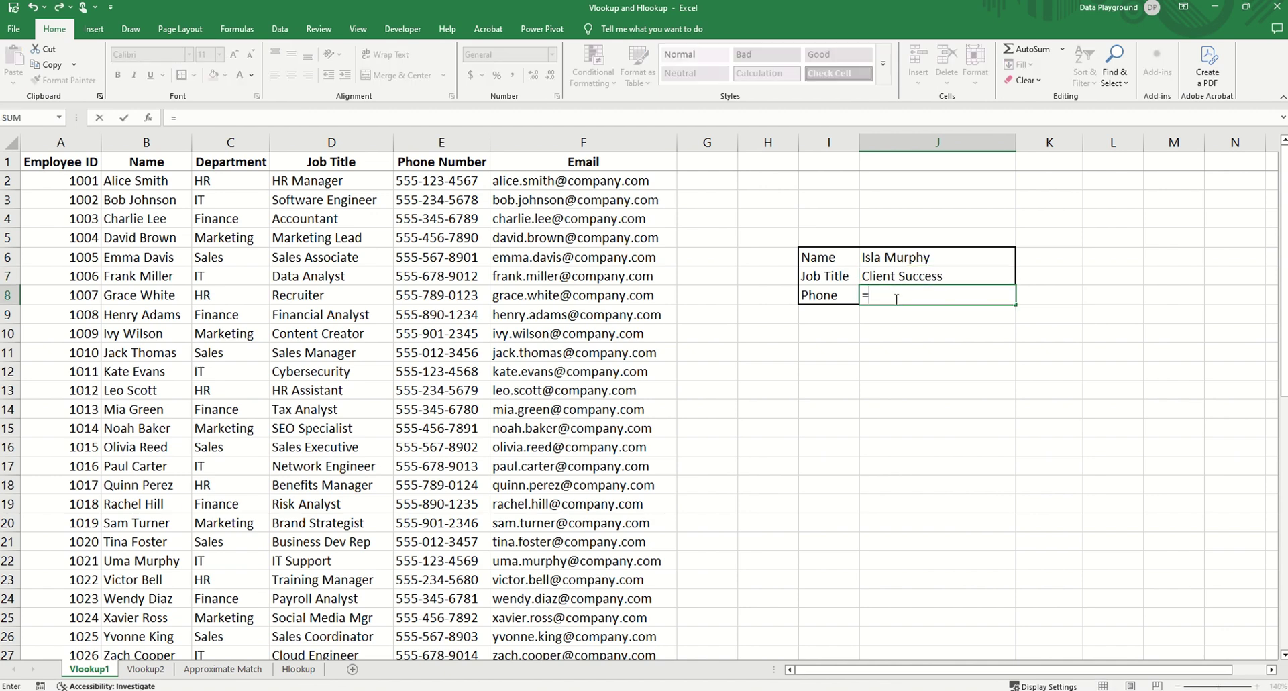
type("vlookup(")
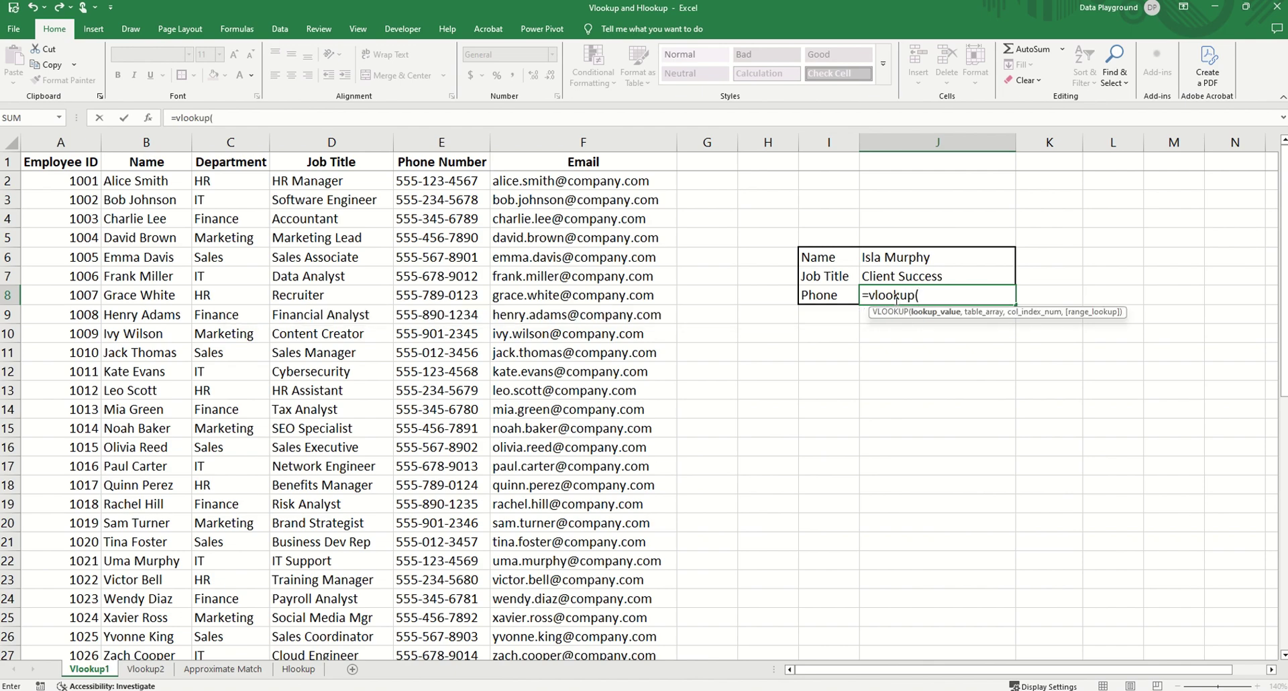
left_click(904, 259)
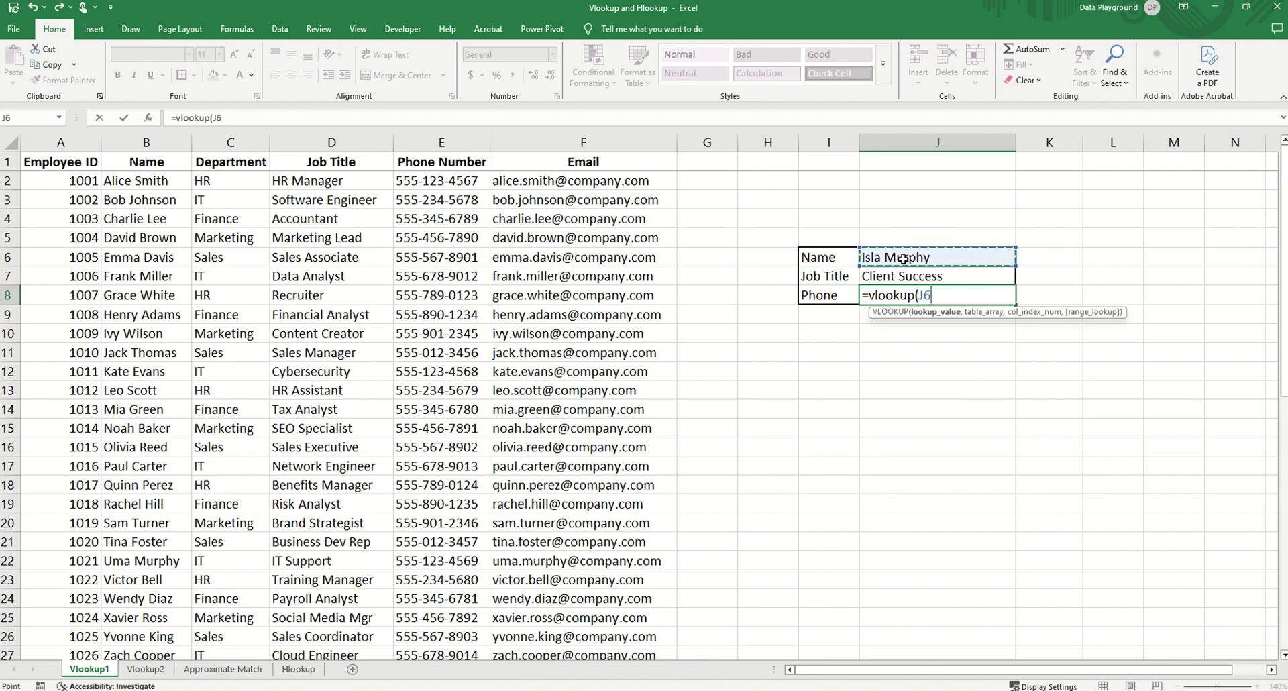
type(",")
left_click_drag(146, 165, 576, 614)
scroll(1236, 486, "up", 9)
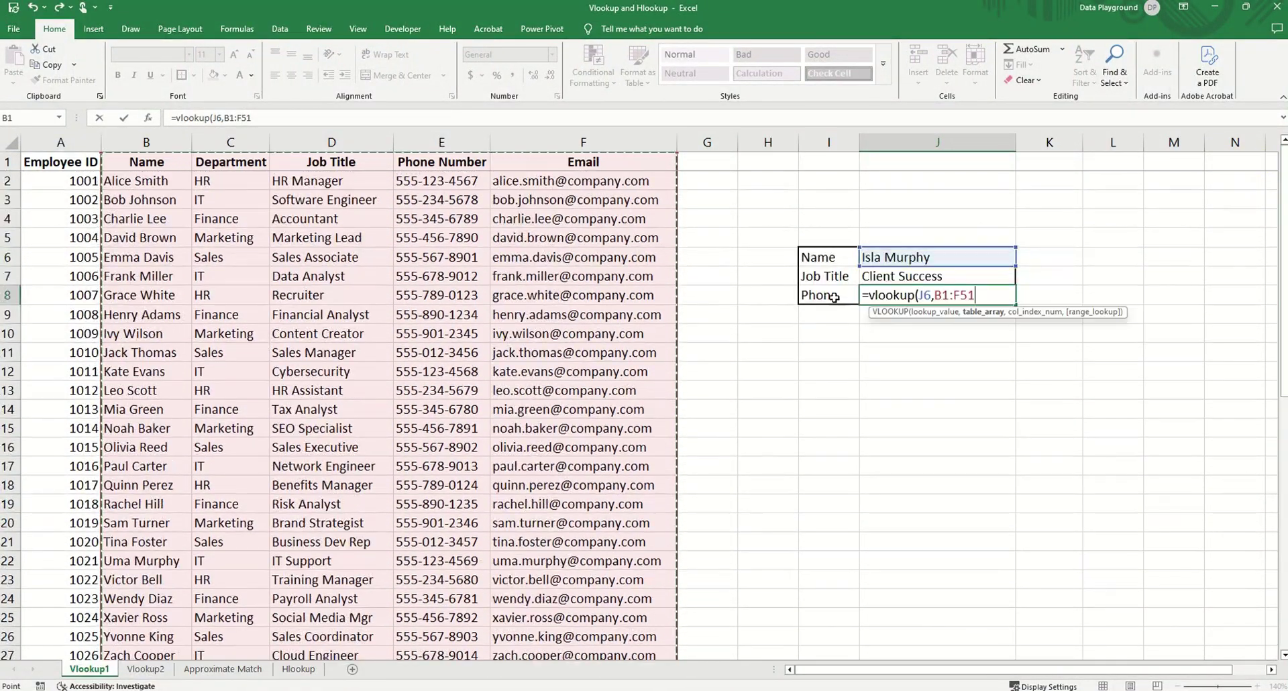
type(",")
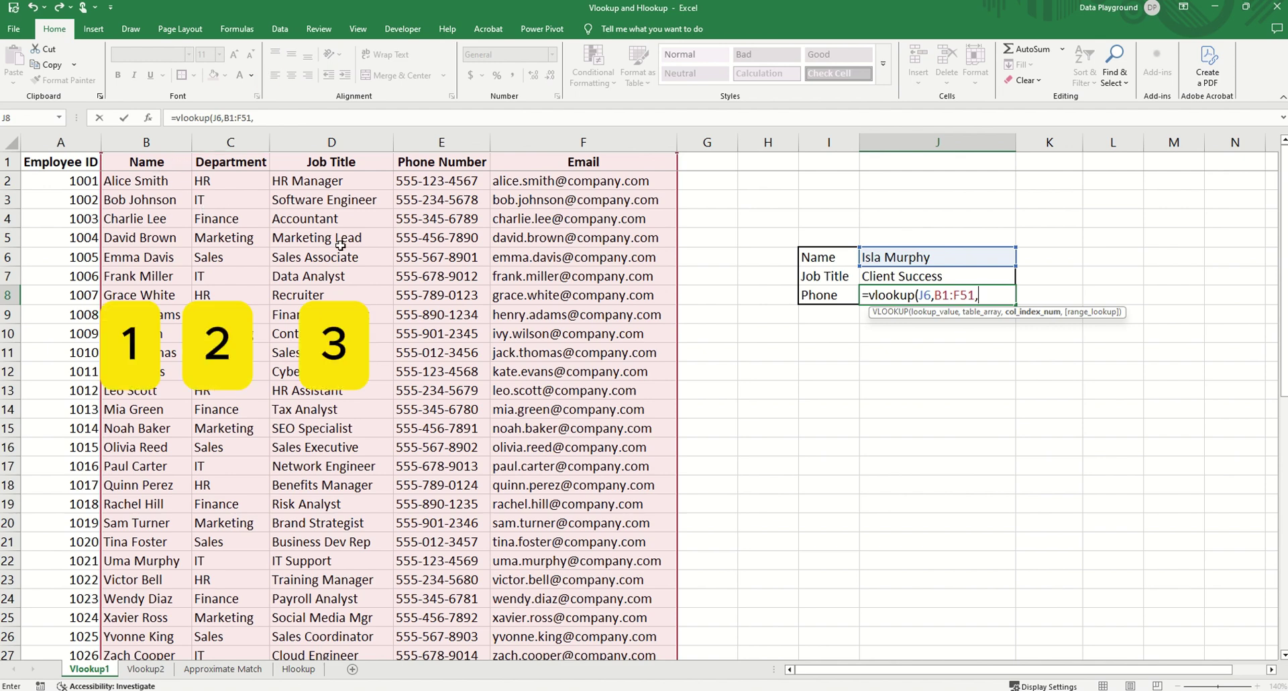
- Complete the Phone formula in J8 with column index 4 and FALSE for an exact match
left_click(275, 117)
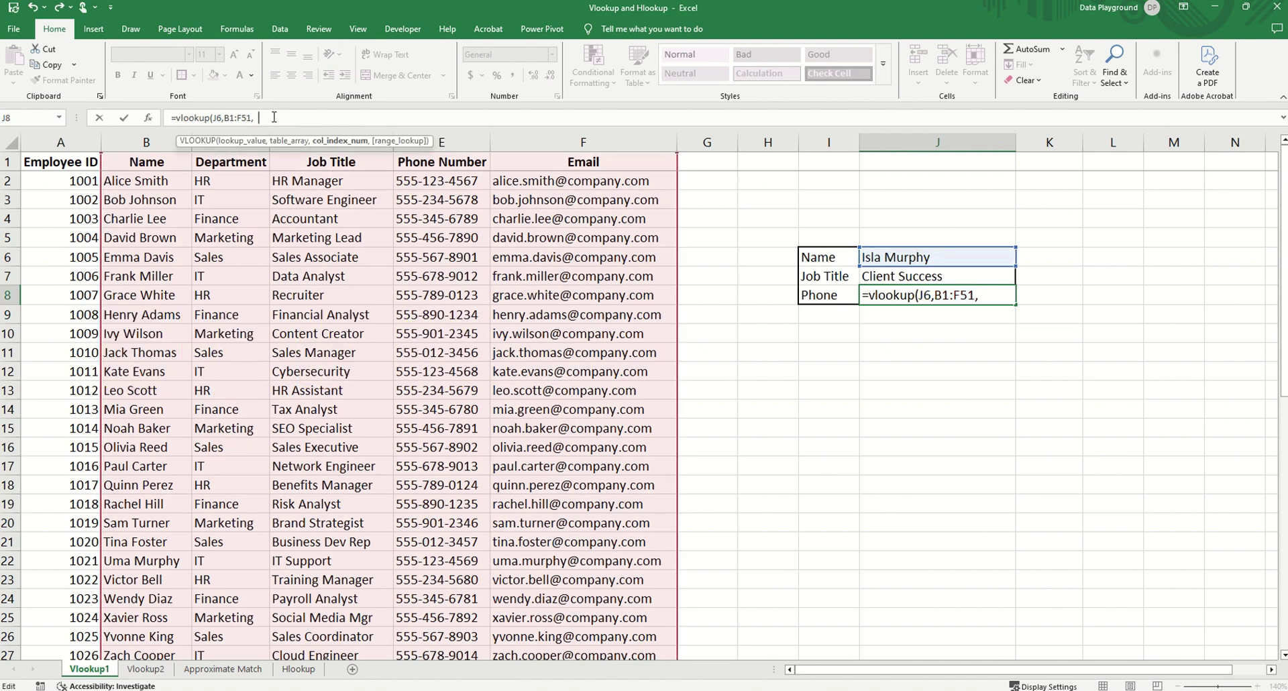
type(",fals")
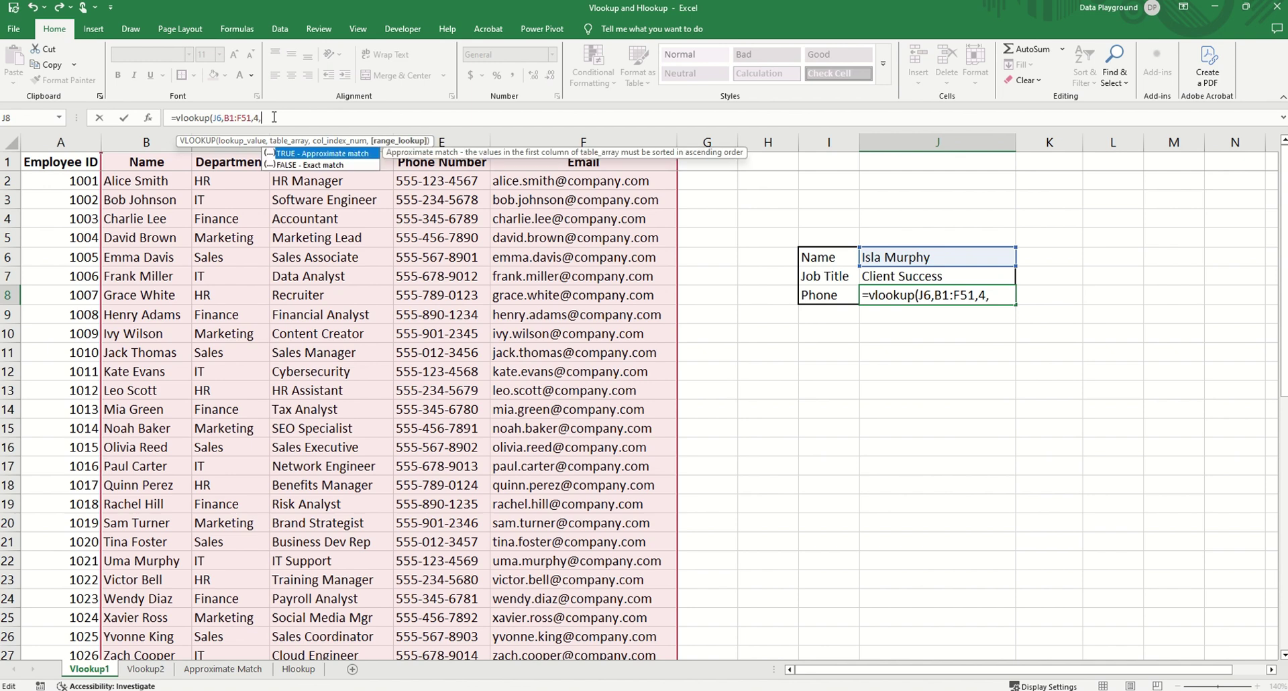
type("e)")
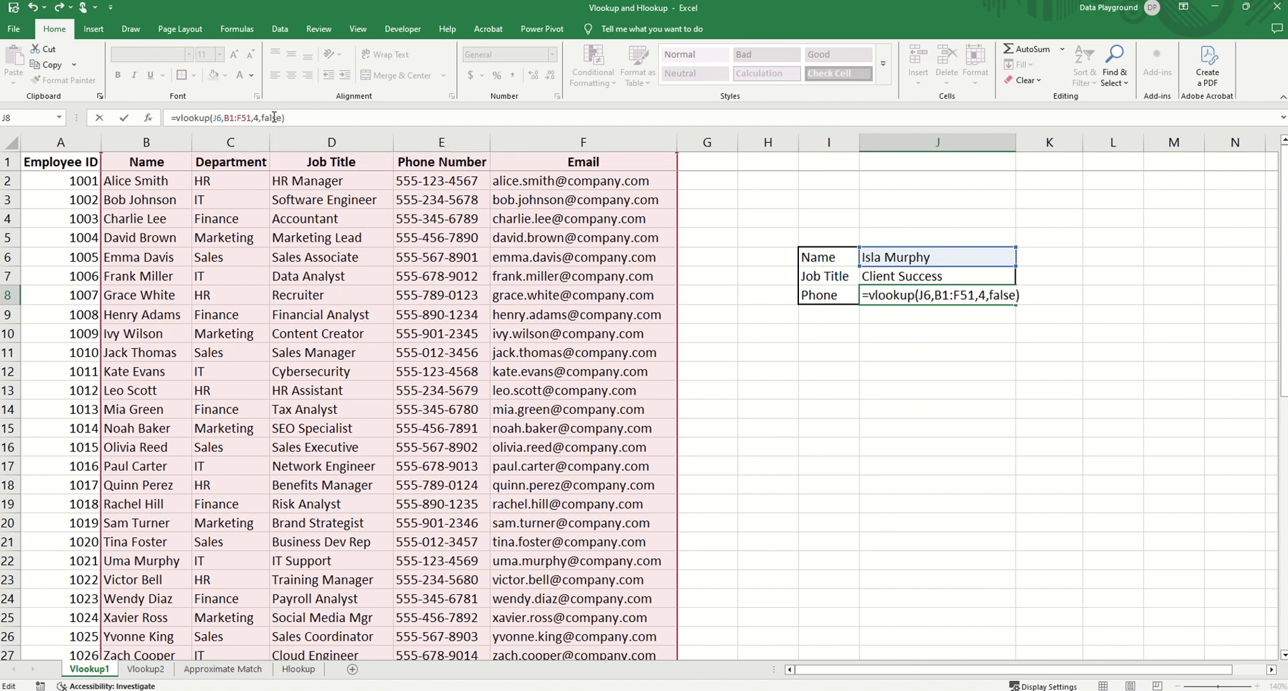
key("ctrl+Return")
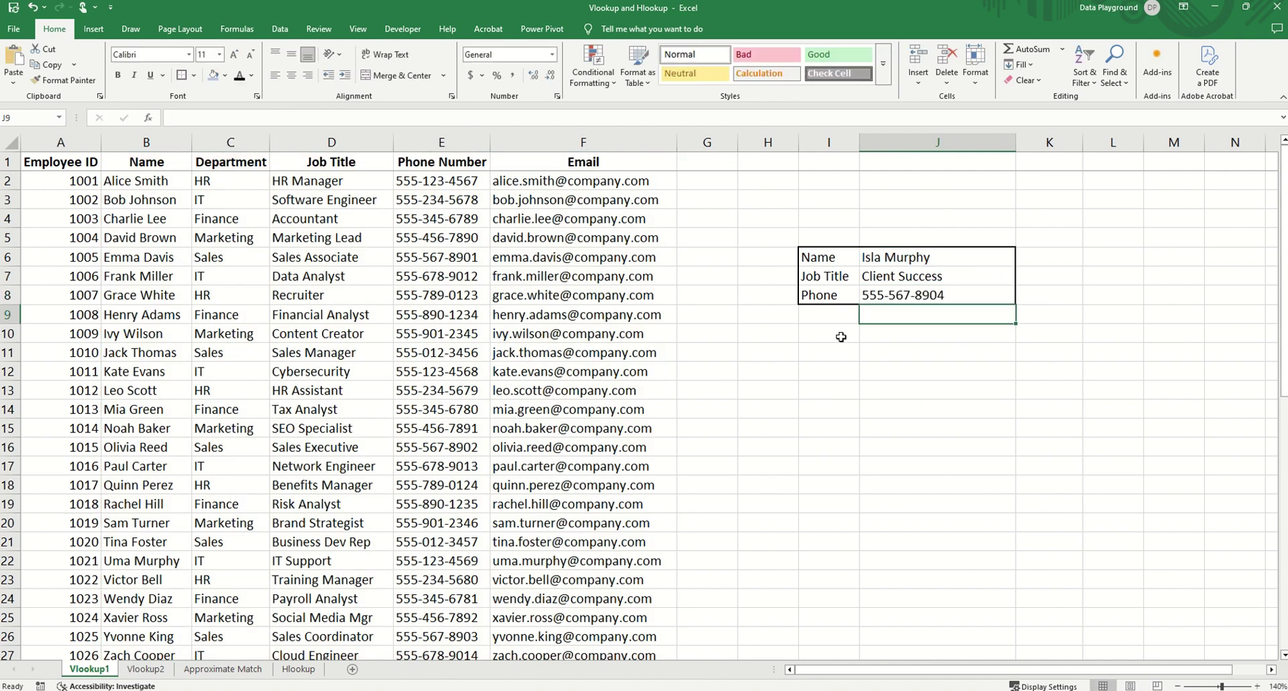
left_click(981, 380)
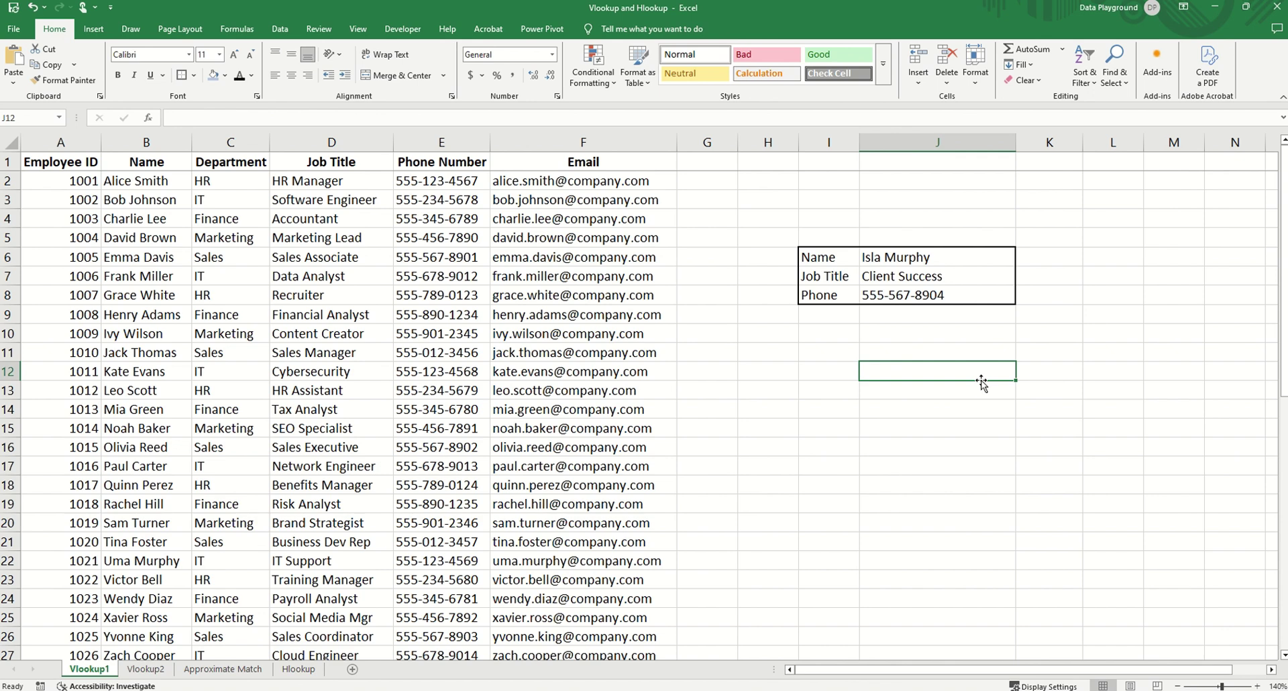
key("ctrl+Home")
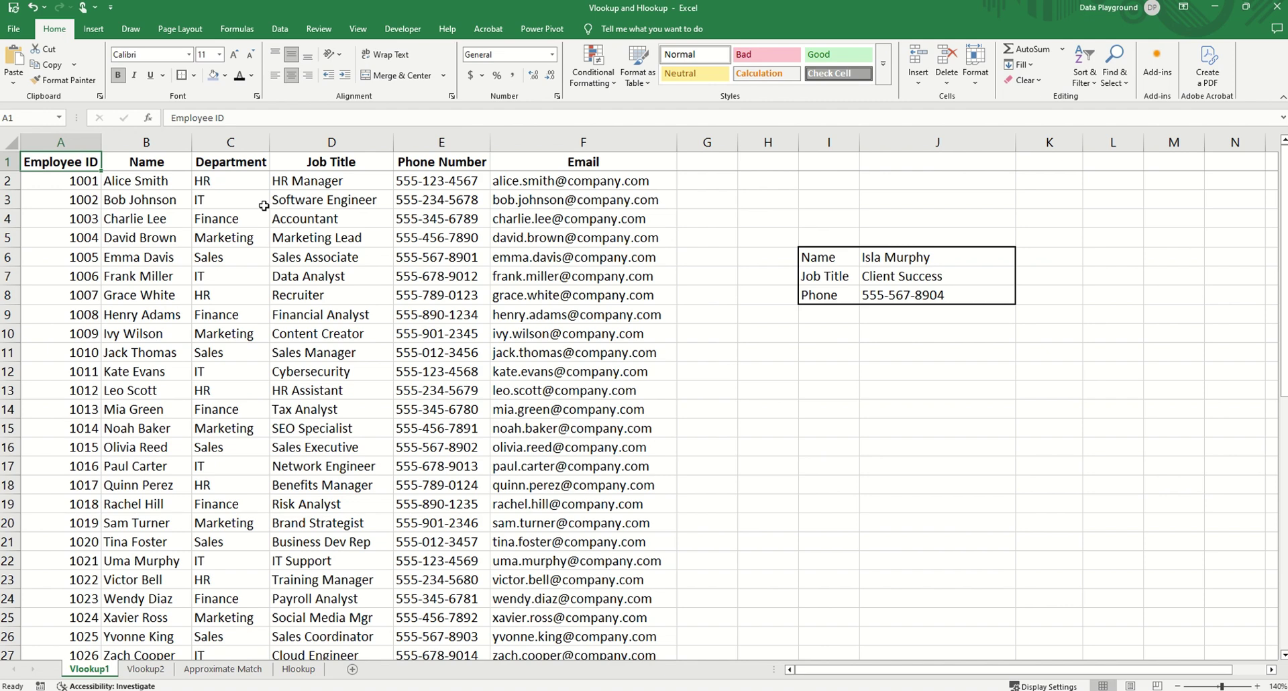
- On the Vlookup2 sheet, begin a VLOOKUP formula in C2 with the employee ID in A2 as lookup value
left_click(146, 669)
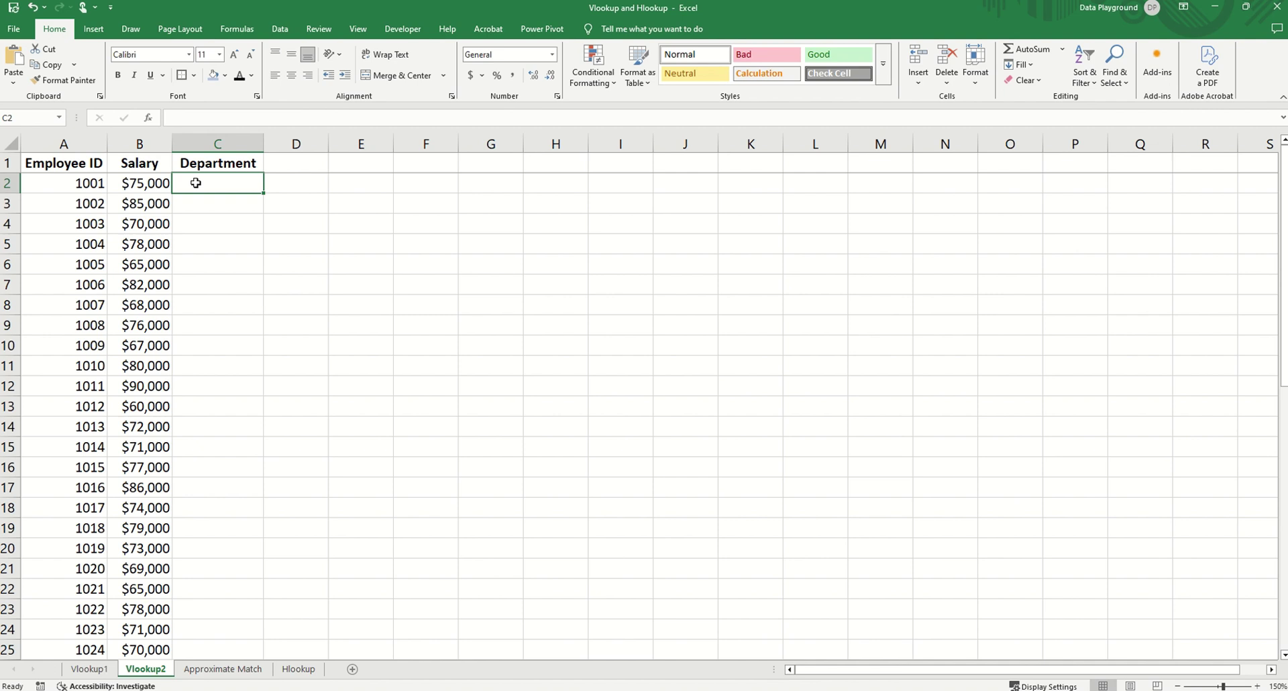
type("=vlookup(")
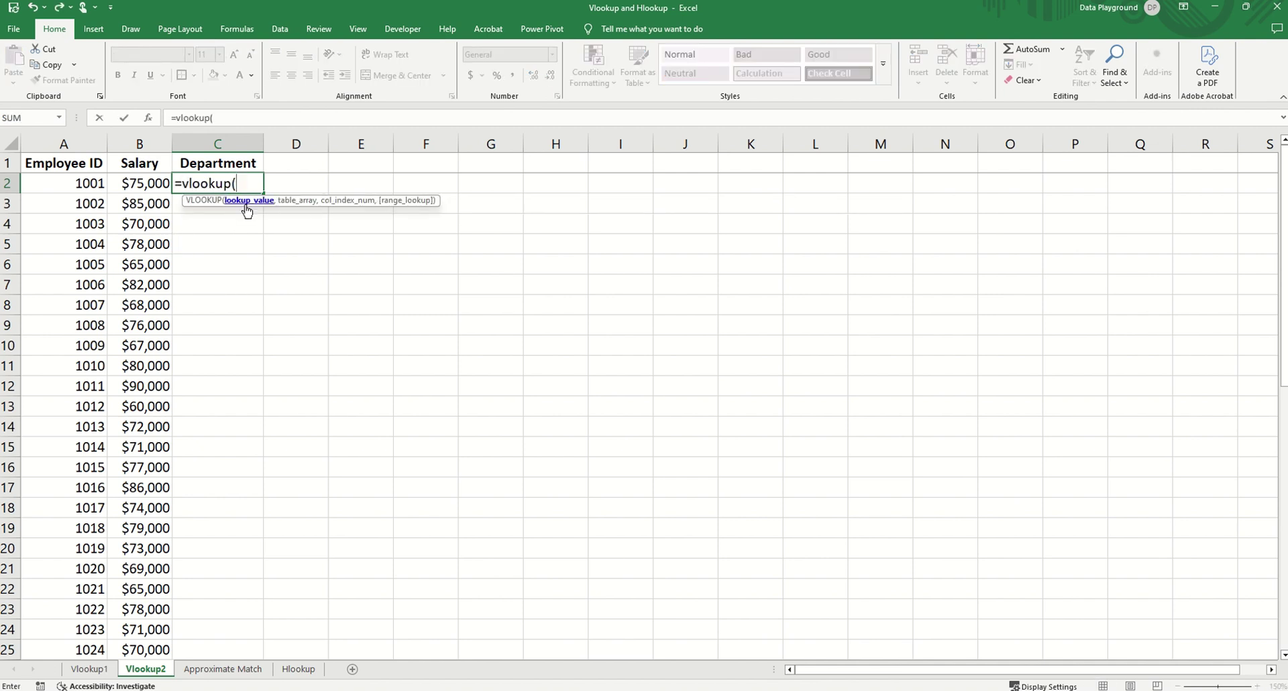
left_click(75, 186)
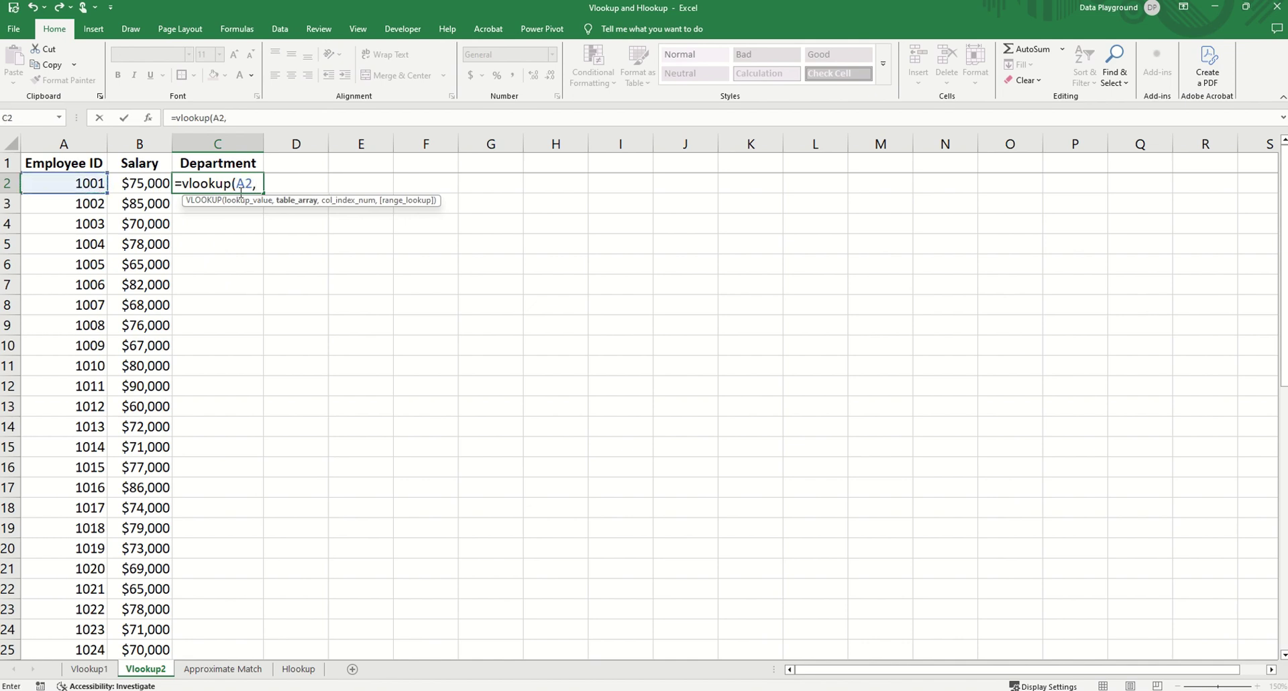
type(",")
- Set the C2 formula's table array to A1:F51 on the Vlookup1 sheet and make it absolute as $A$1:$F$51
left_click(94, 668)
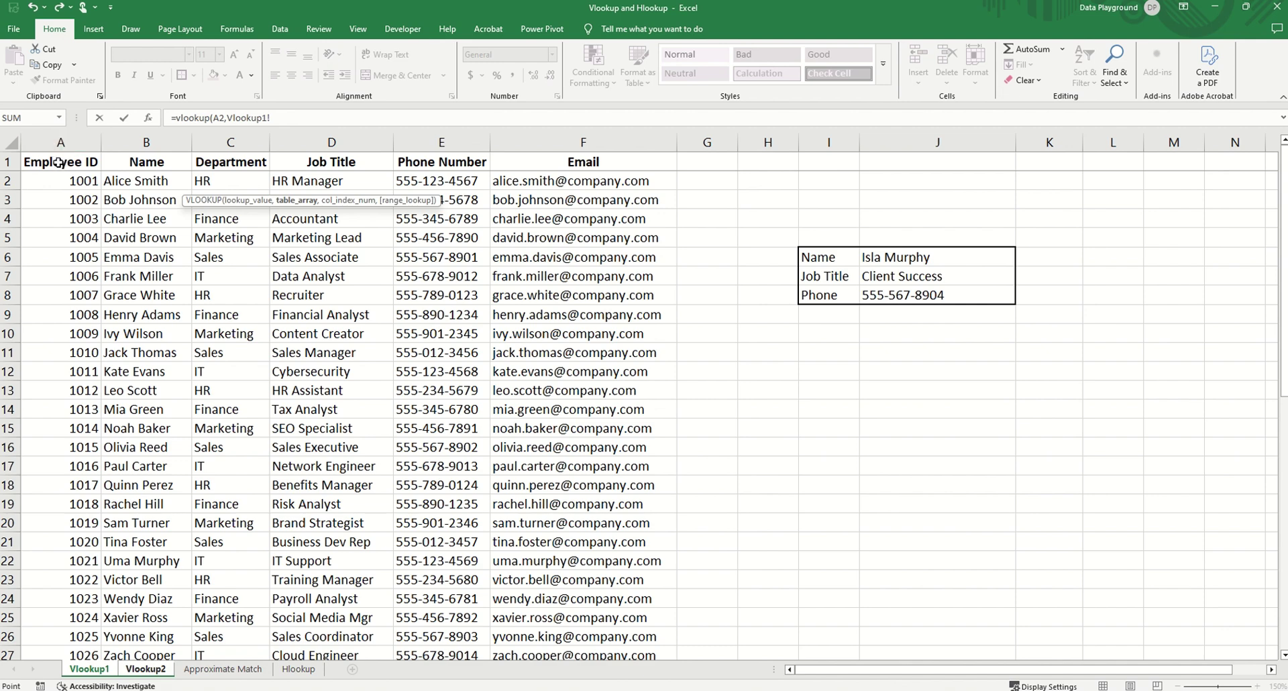
left_click(59, 163)
key("ctrl+shift+Right")
key("ctrl+shift+Down")
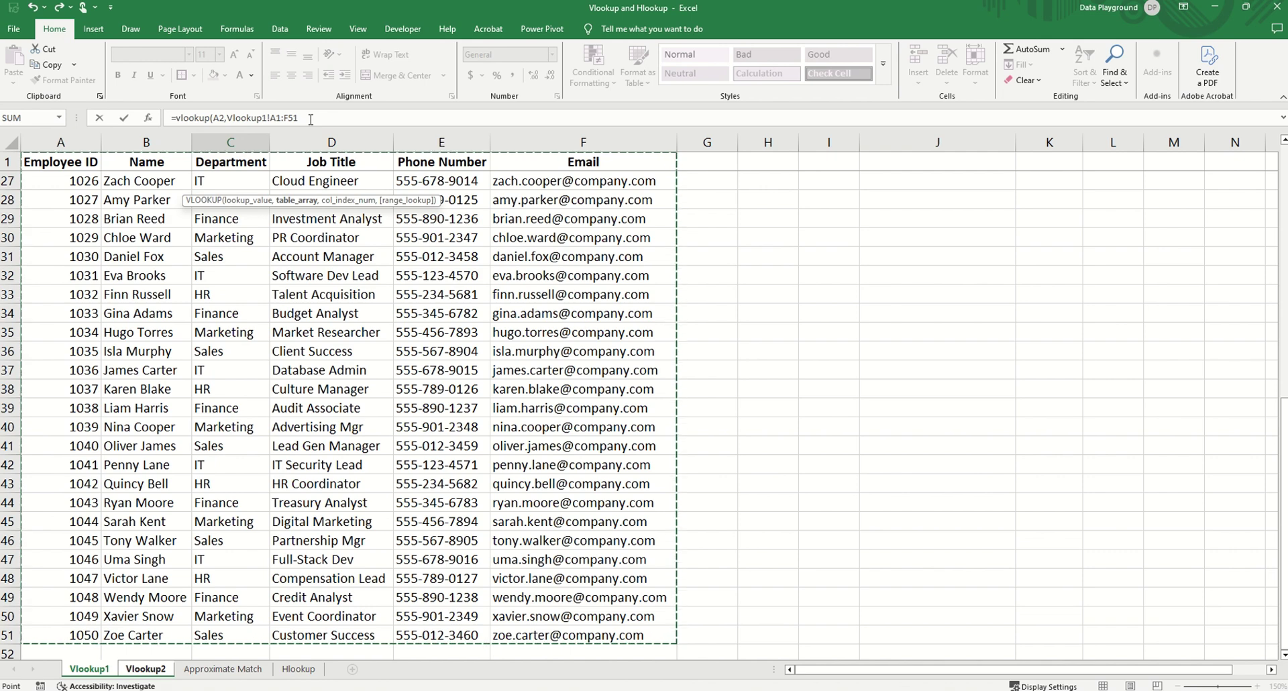
left_click(300, 116)
left_click_drag(300, 116, 271, 119)
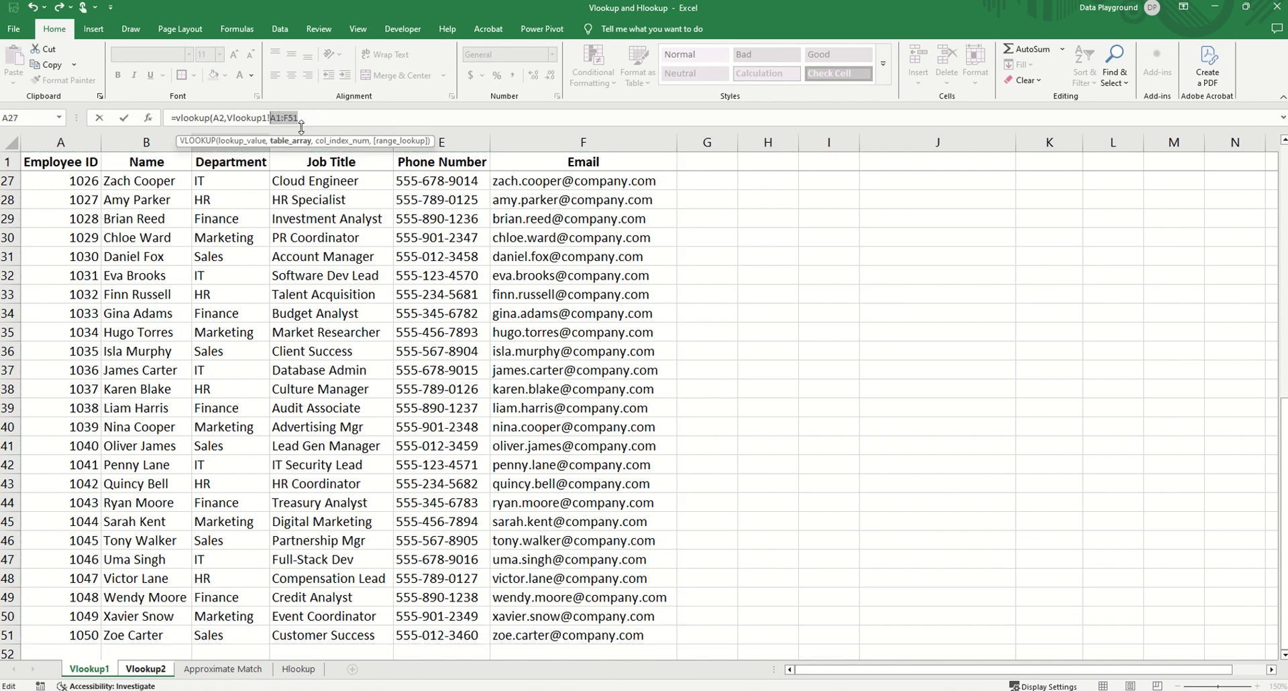
key("F4")
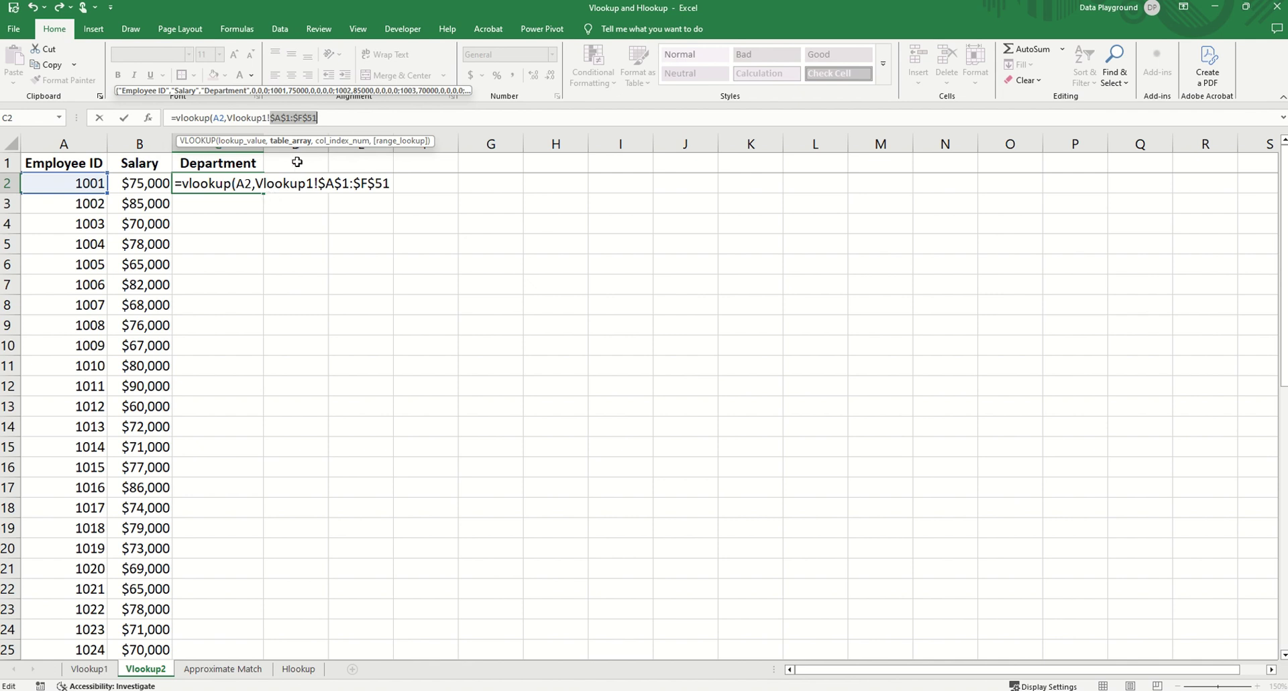
- Remove the Vlookup1!$A$1:$F$51 table array from the C2 formula
left_click(331, 118)
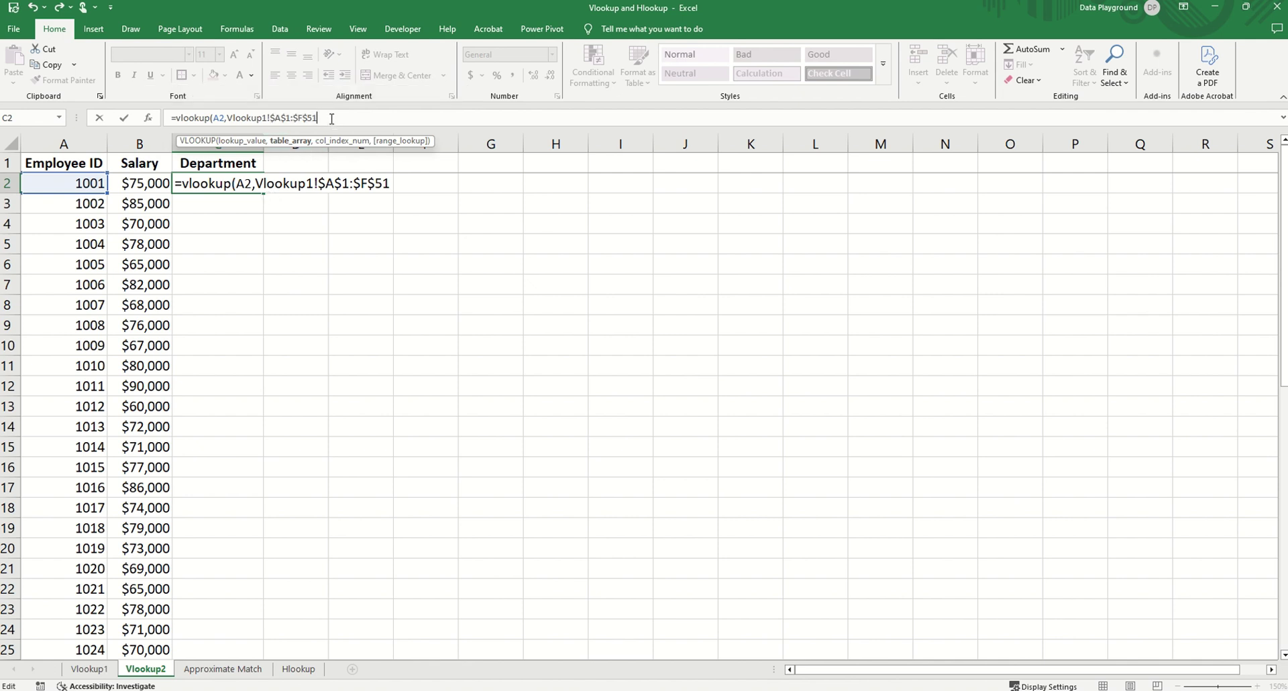
left_click_drag(314, 119, 227, 118)
key("BackSpace")
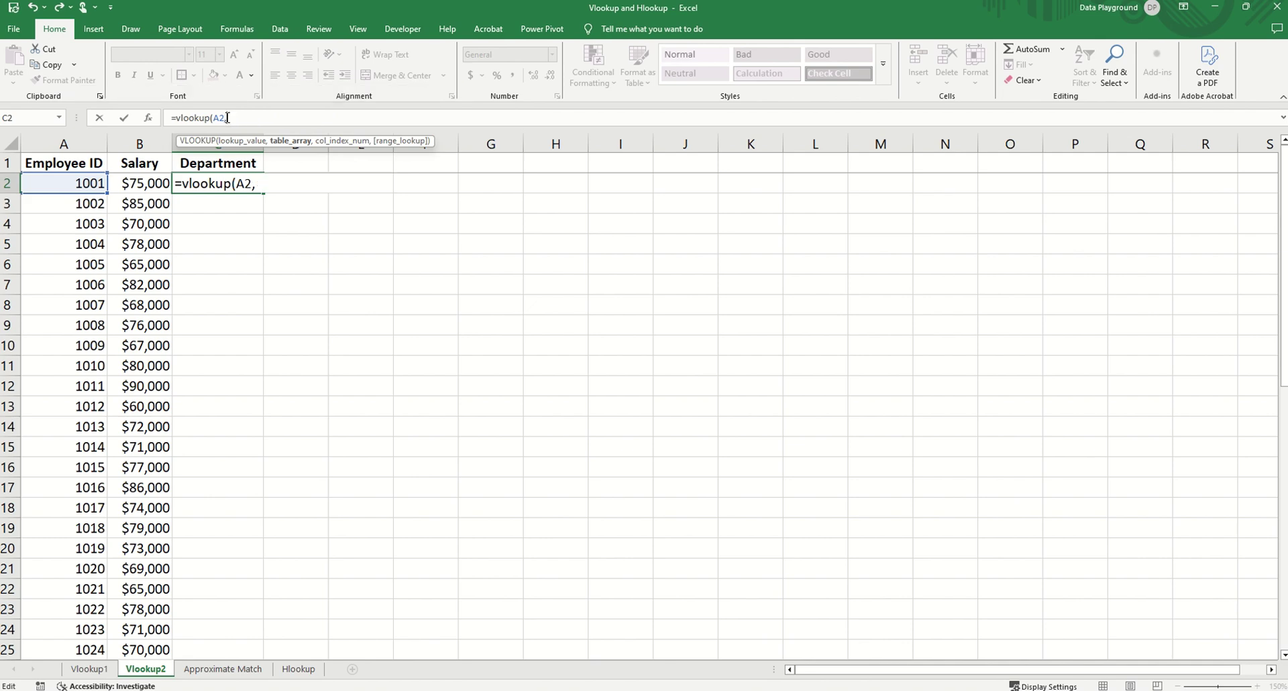
- Set the C2 formula's table array to the entire columns A:F of the Vlookup1 sheet
left_click(94, 669)
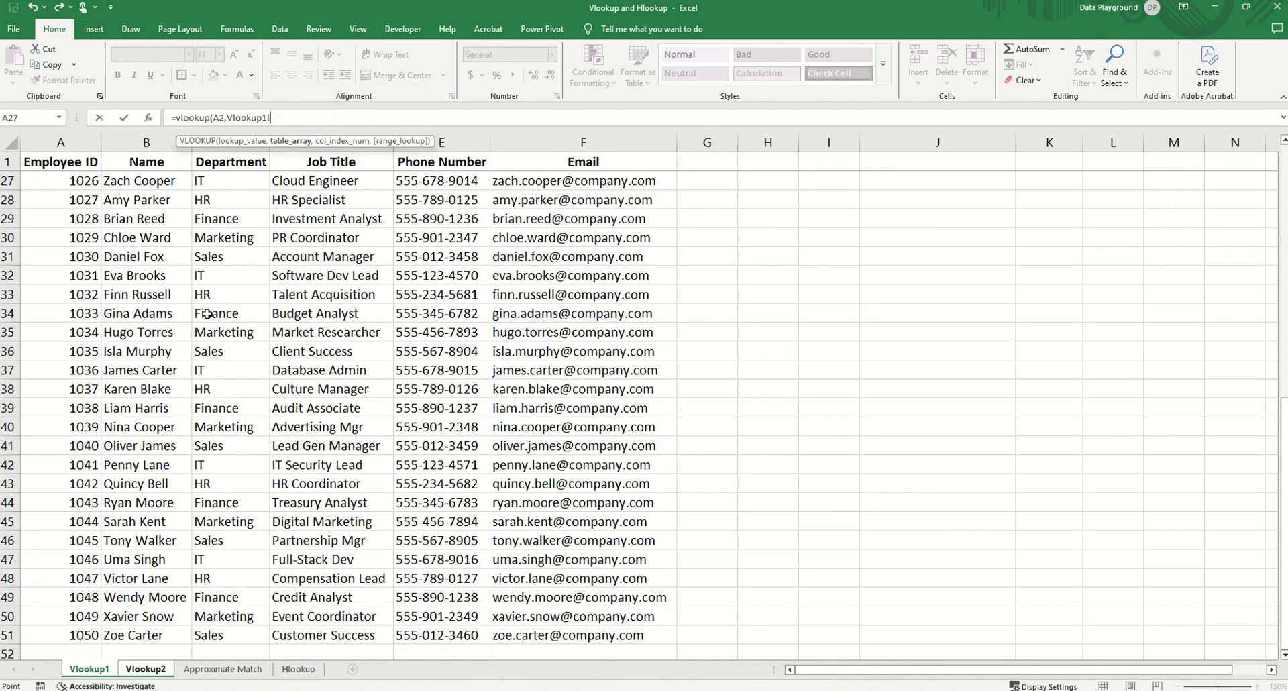
left_click(79, 145)
left_click_drag(79, 145, 560, 161)
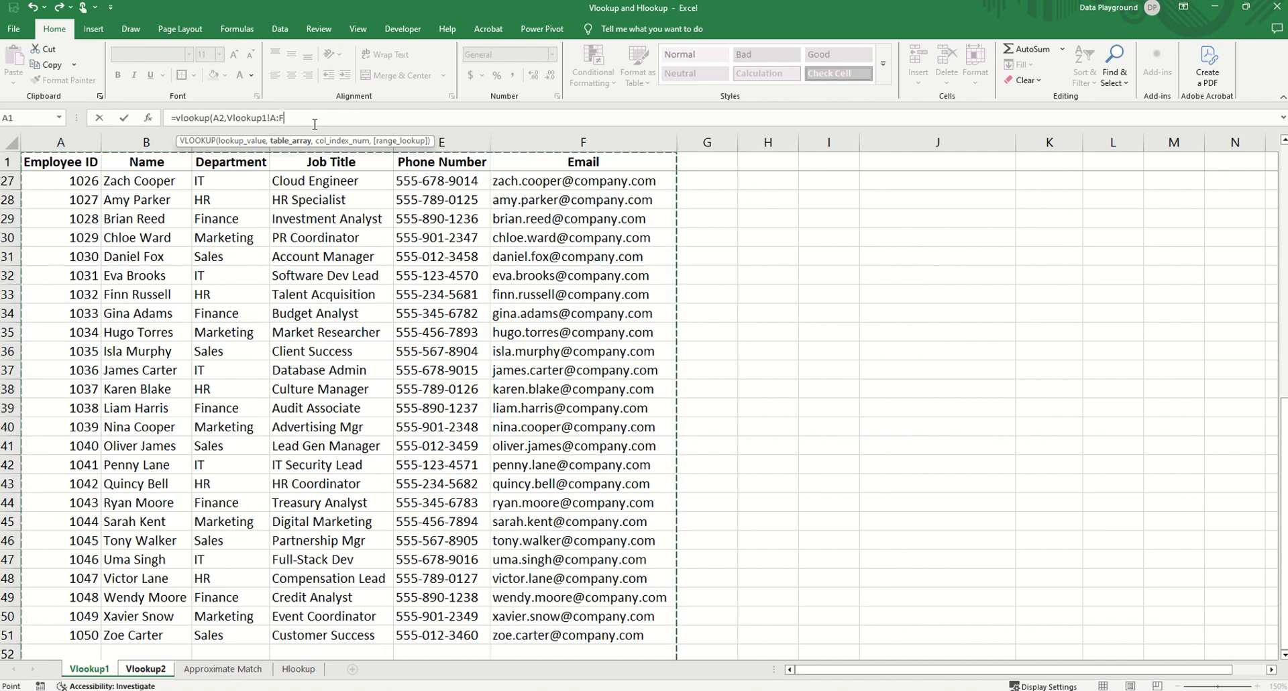
- Complete the C2 VLOOKUP formula with column index 3 and exact match FALSE, and fill it down the Department column
type(",3")
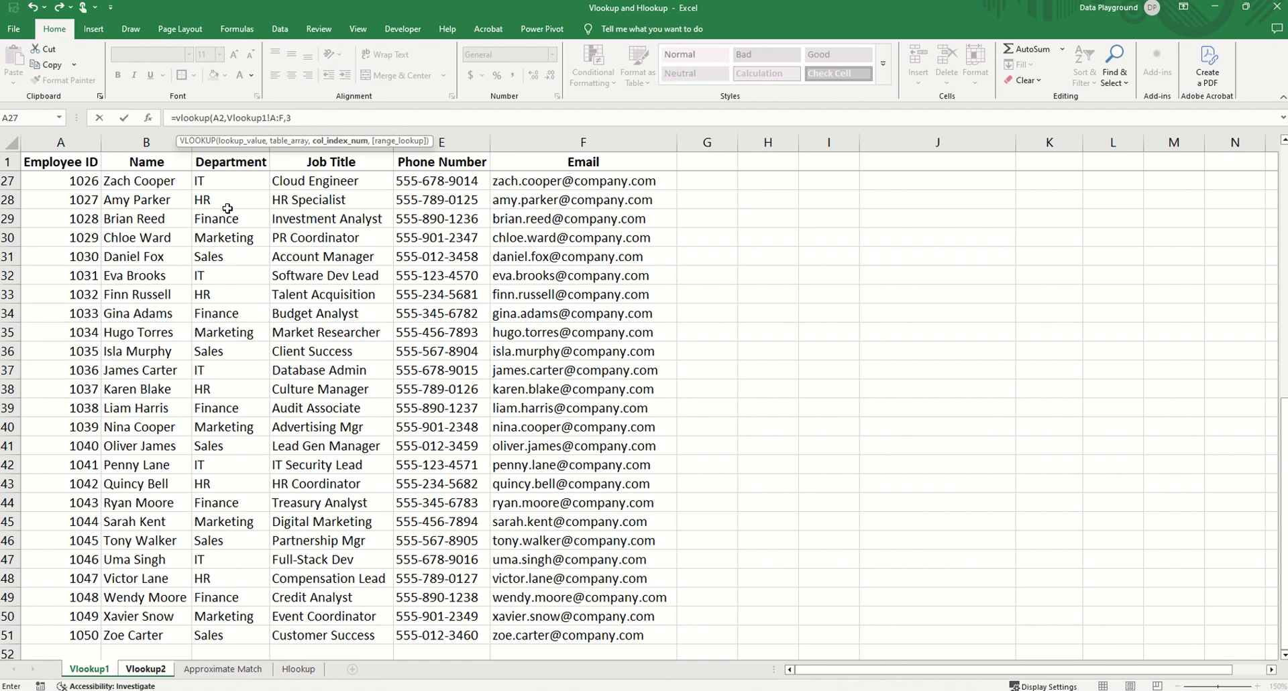
type(",")
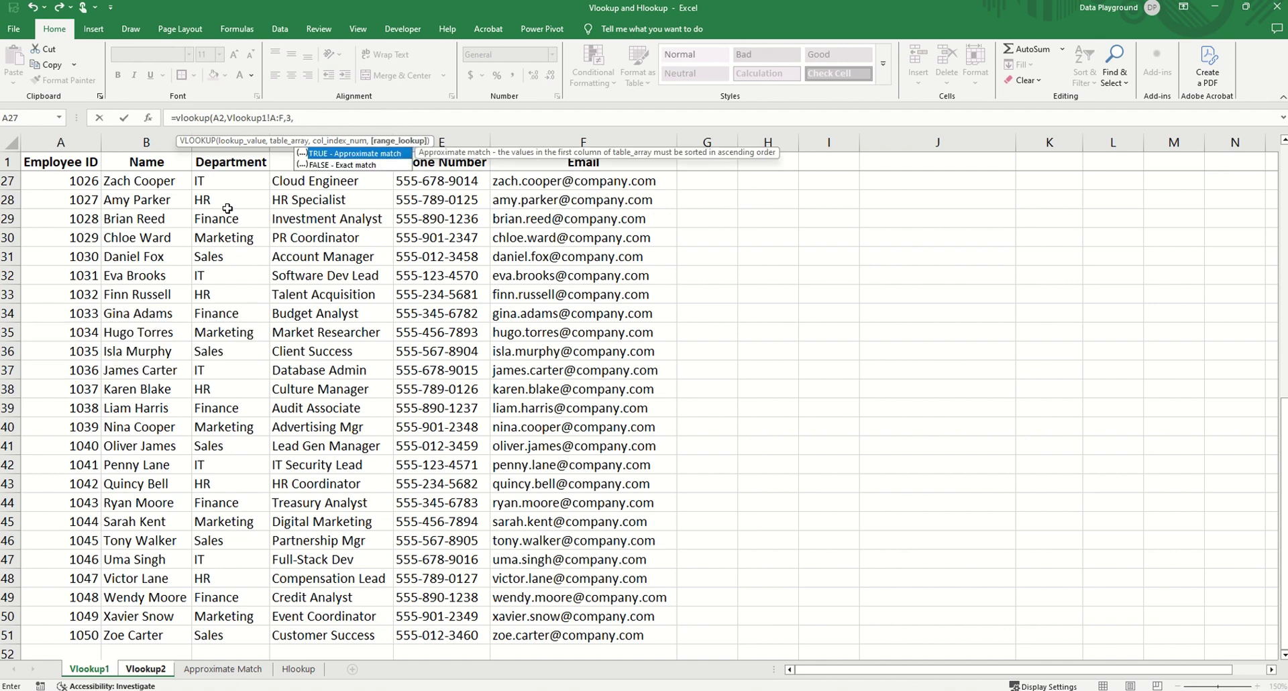
type("false")
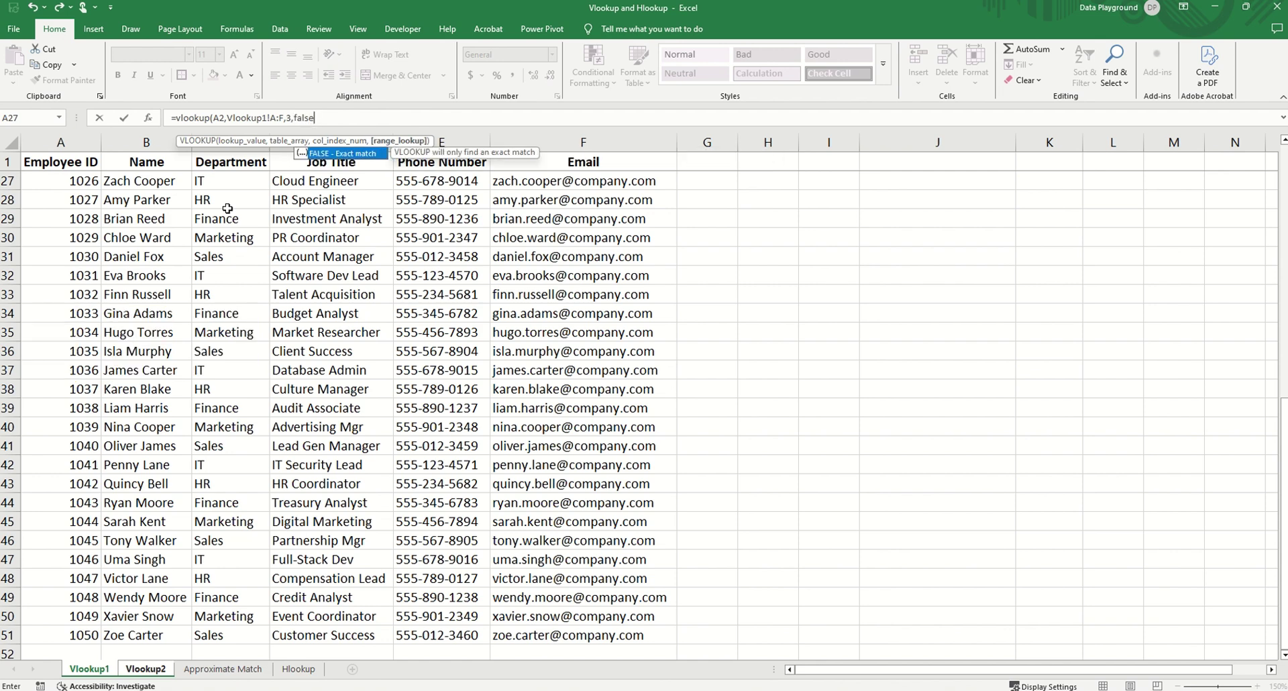
type(")")
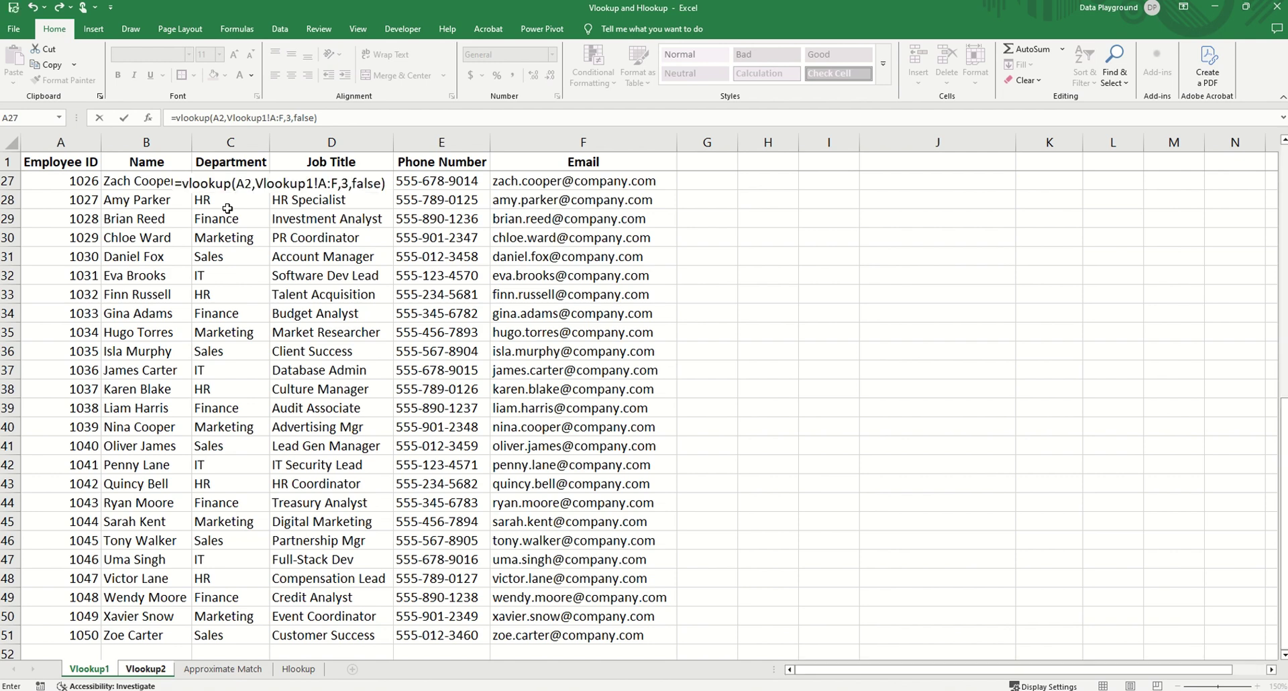
key("Return")
left_click(226, 183)
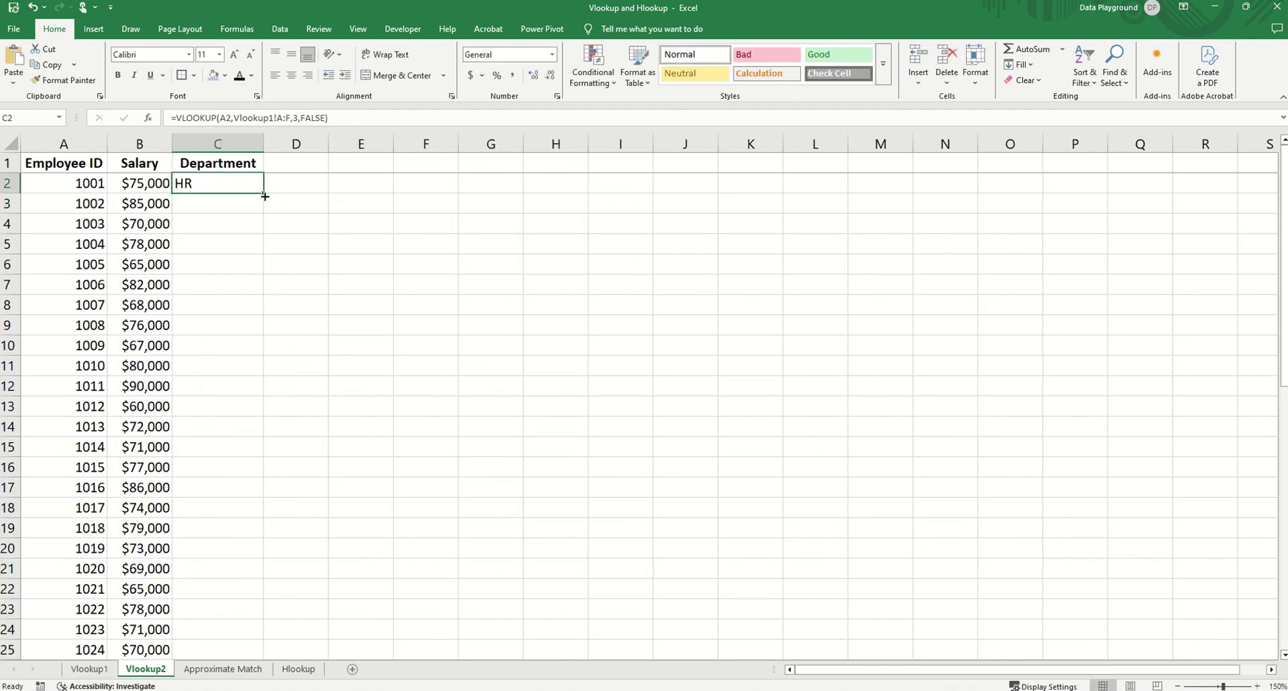
double_click(264, 194)
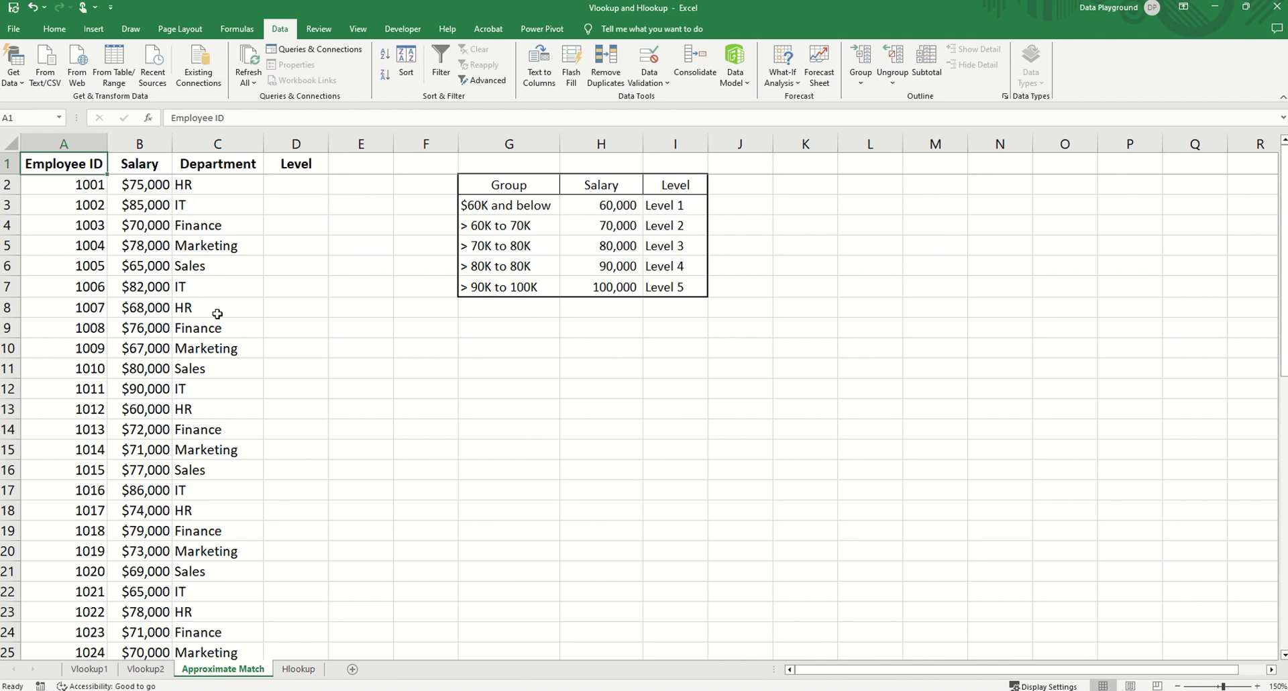
- On the Approximate Match sheet, begin a VLOOKUP formula in D2 with salary B2 as lookup value and H3:I7 as table array
left_click(311, 187)
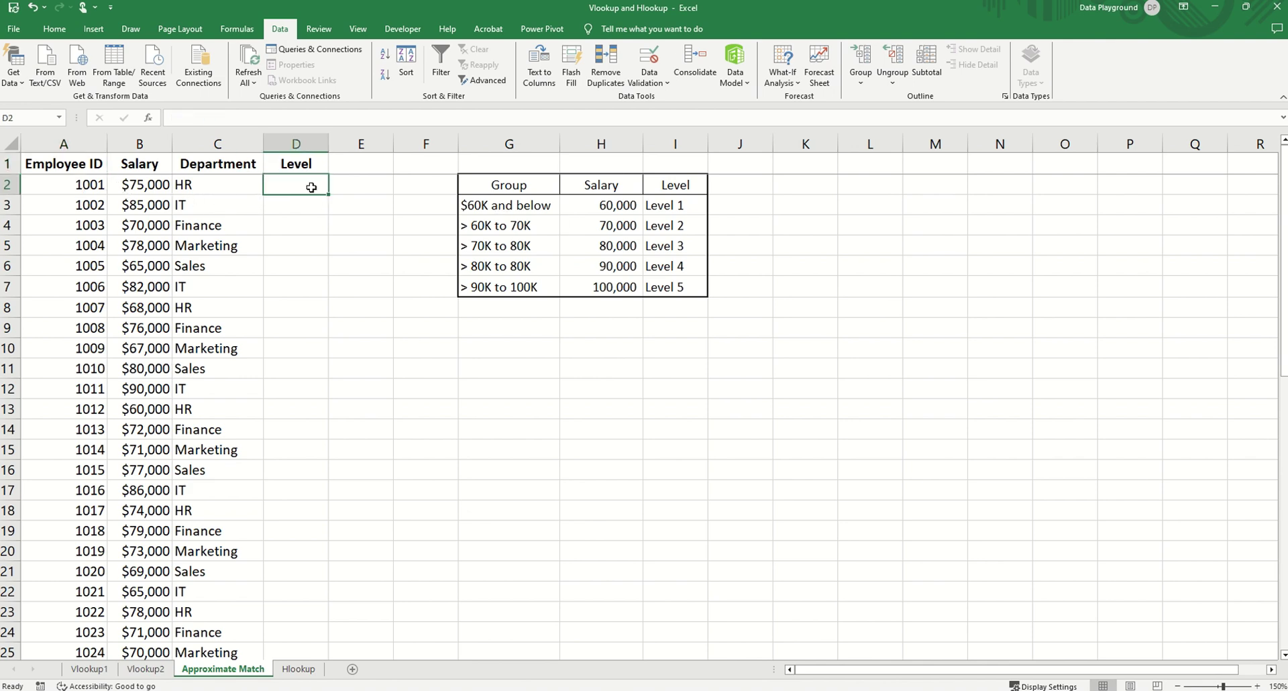
type("=vloo")
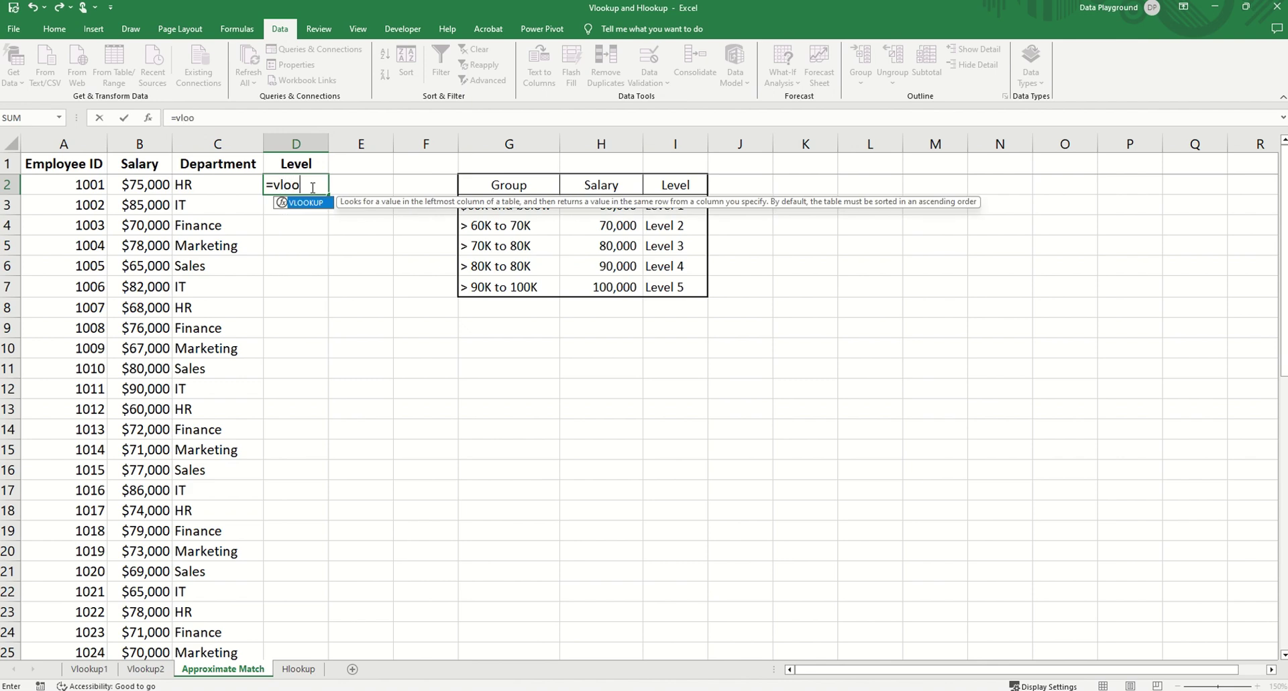
type("kup(")
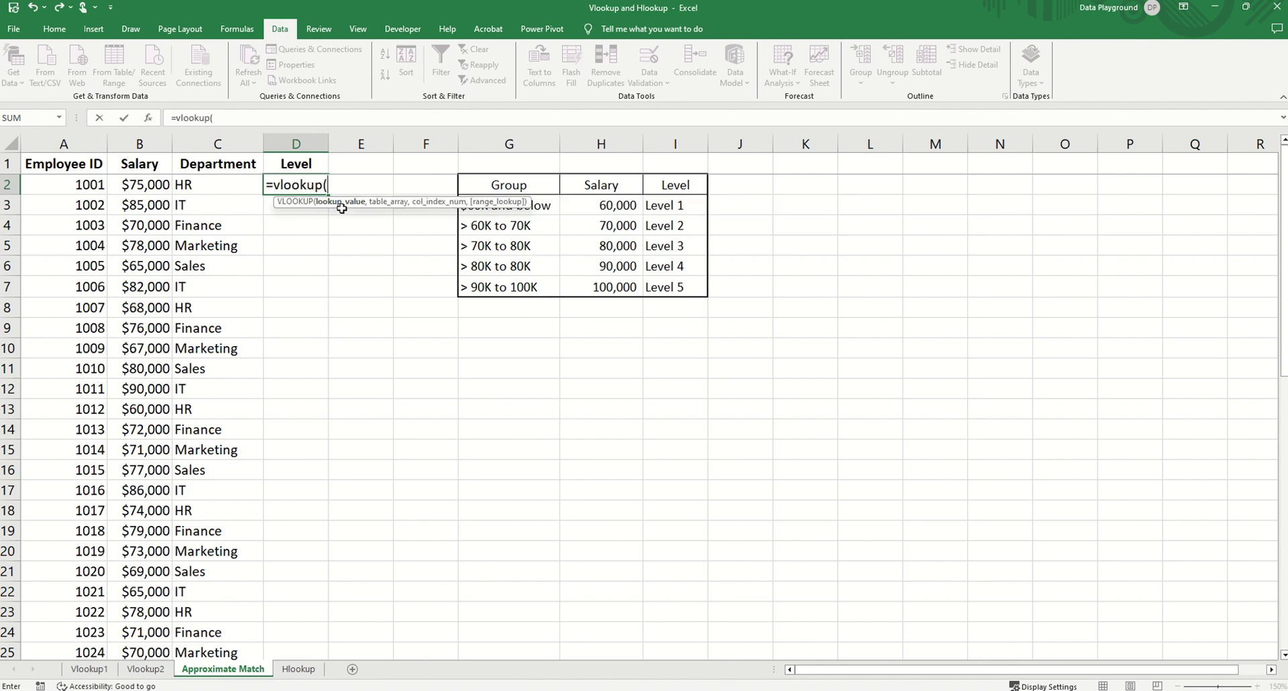
left_click(133, 185)
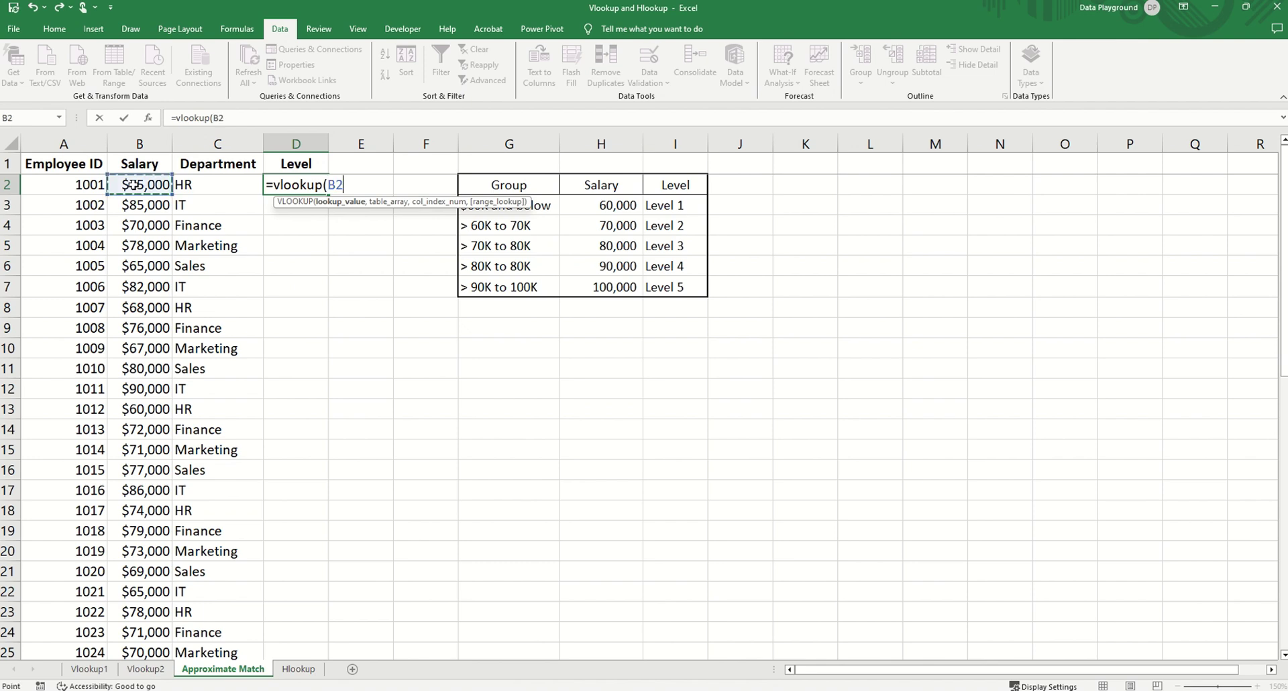
type(",")
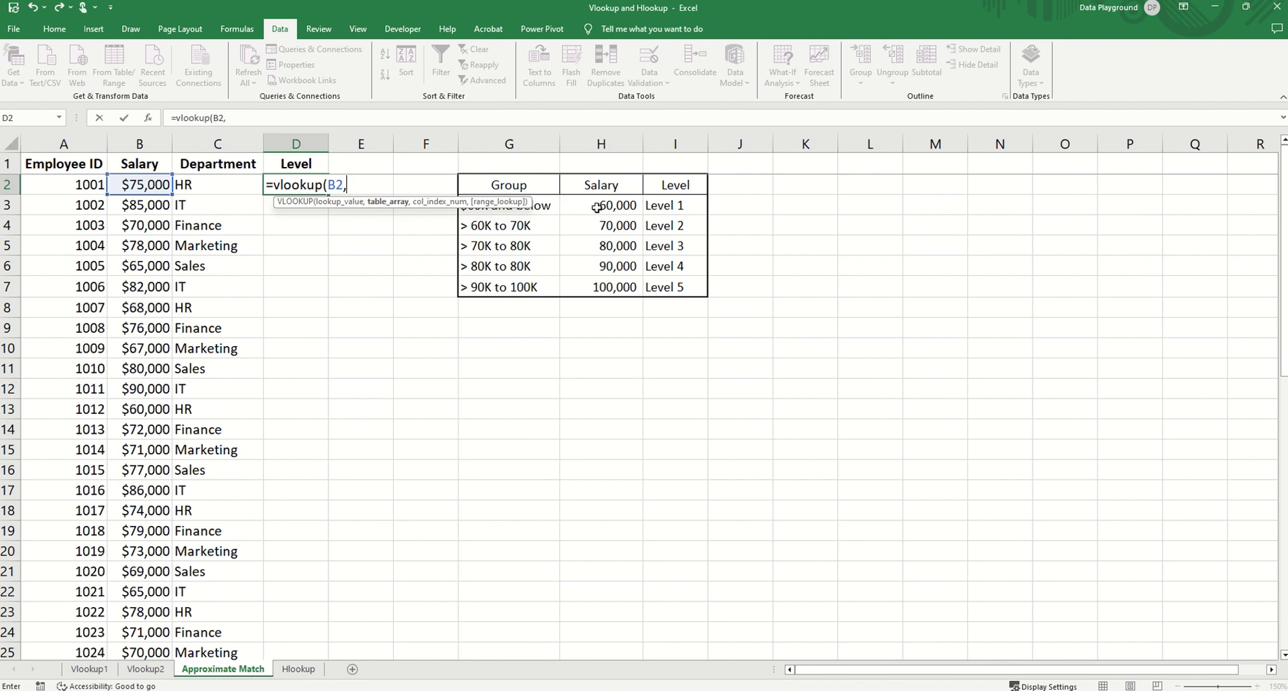
left_click_drag(597, 207, 669, 288)
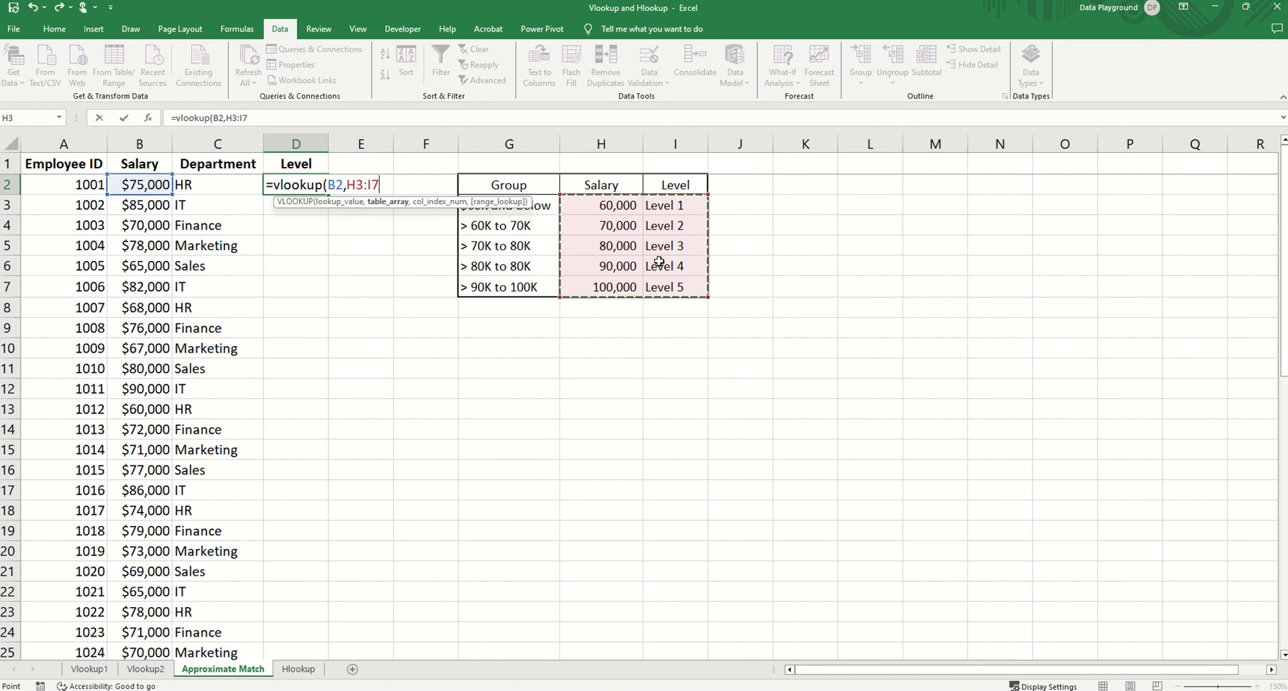
- Finish the D2 formula with column index 2, omitting the range lookup argument for an approximate match
type(",2")
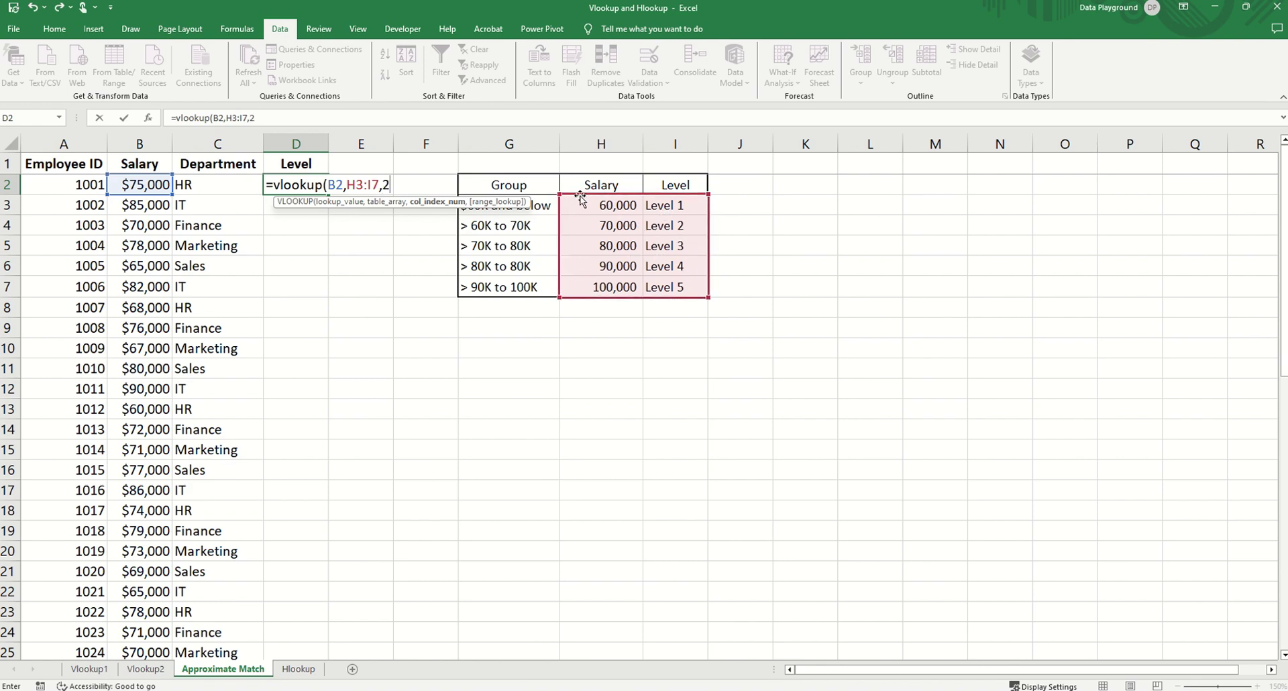
type(",")
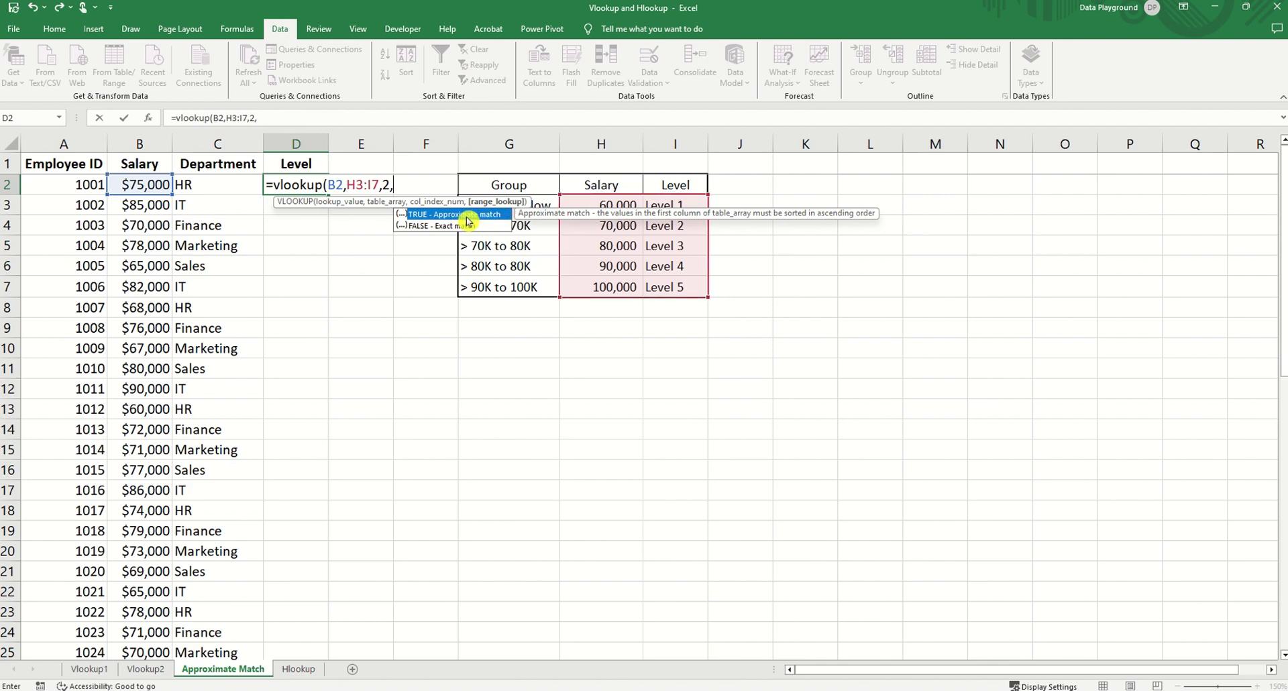
key("BackSpace")
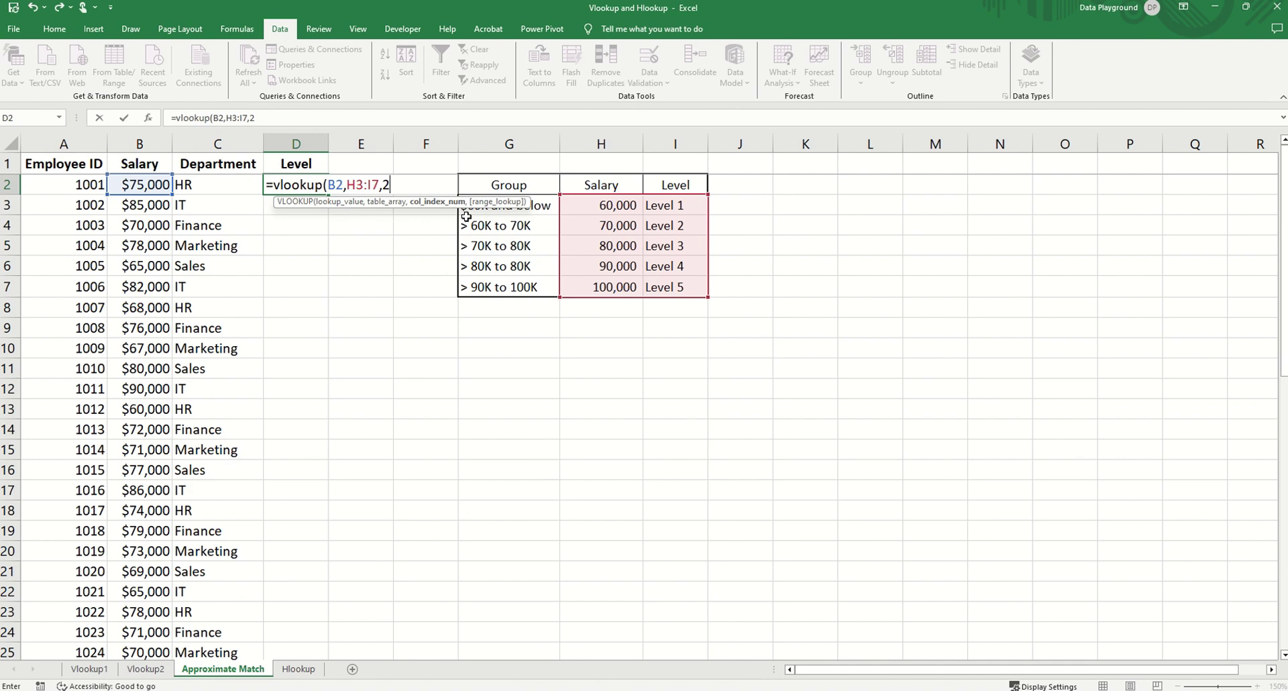
type(")")
left_click(296, 119)
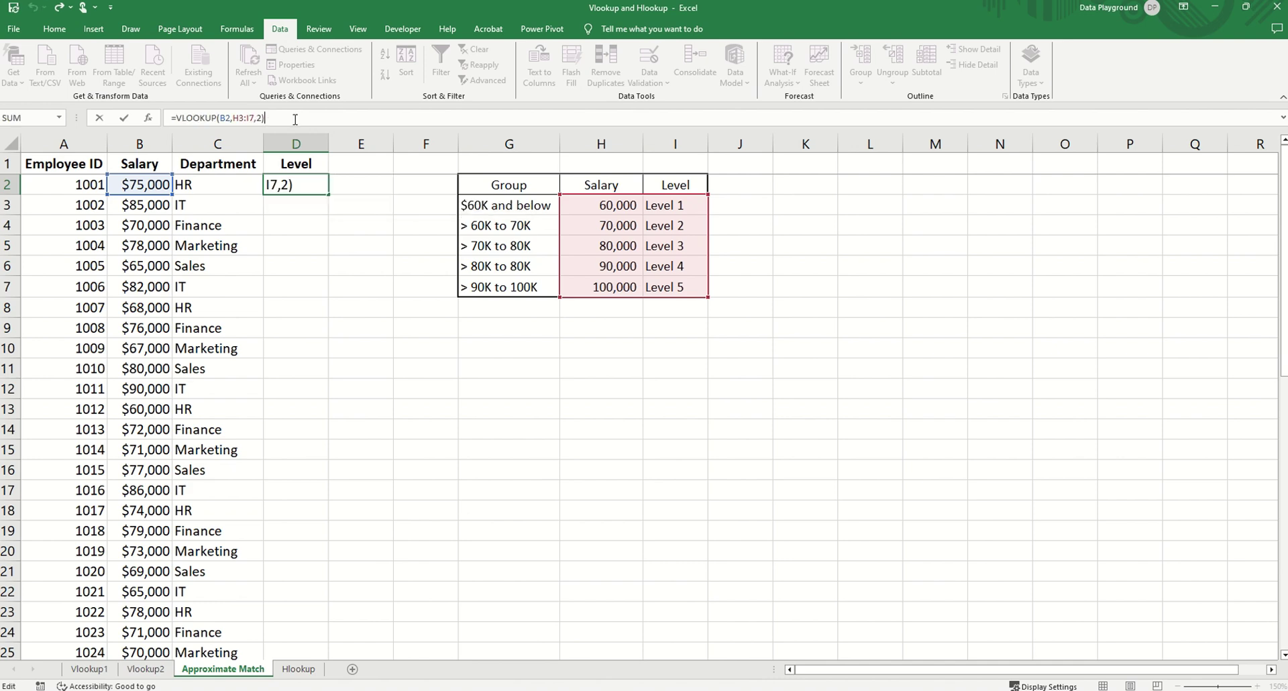
left_click(321, 183)
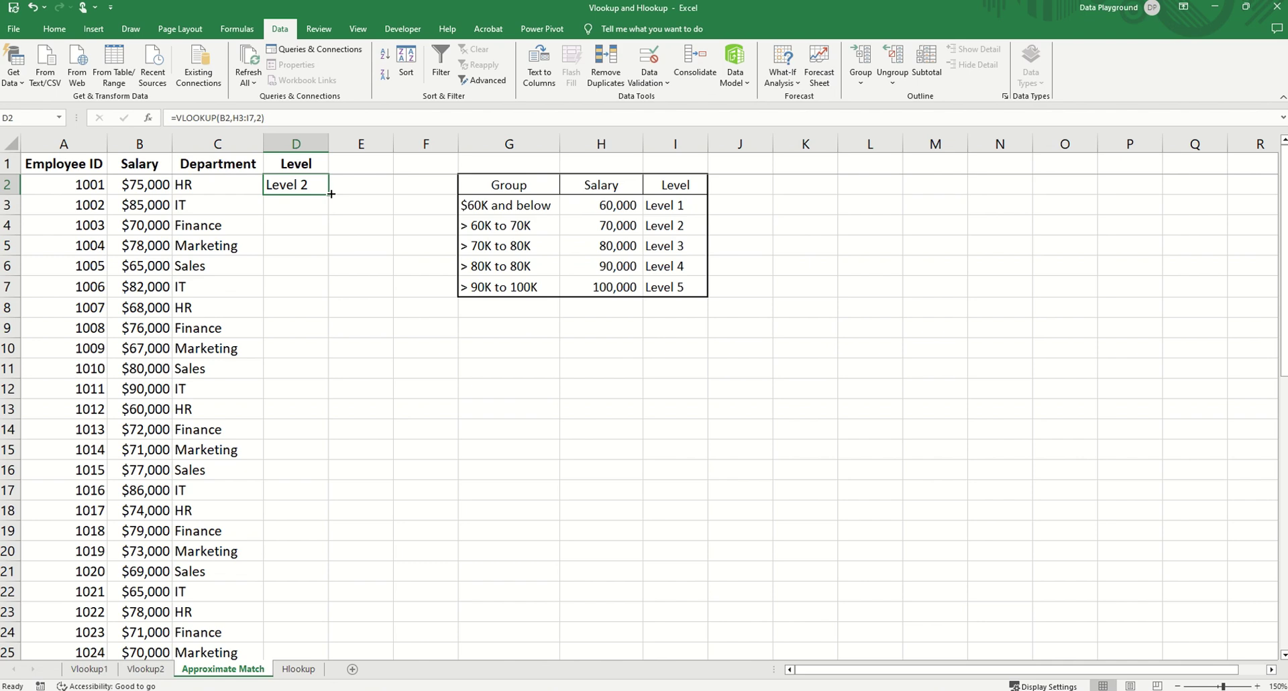
- Copy the D2 formula down to D14 and inspect the table reference in the D10 copy
left_click_drag(330, 193, 330, 438)
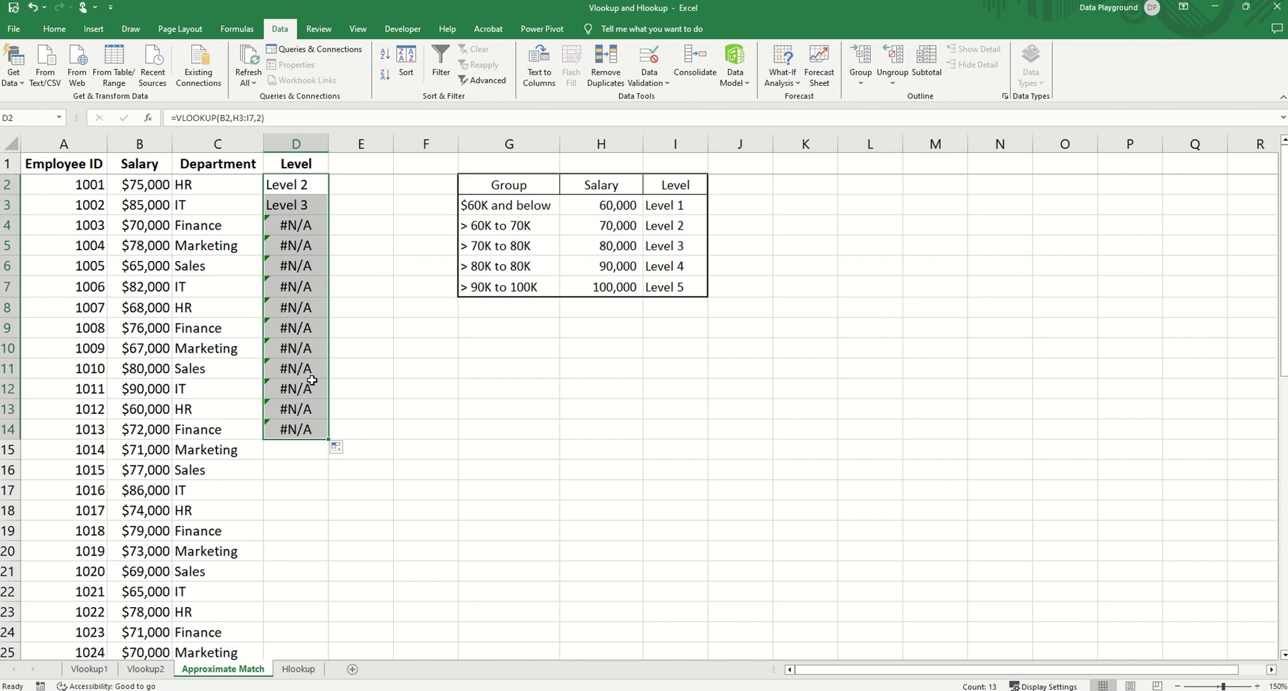
left_click(298, 348)
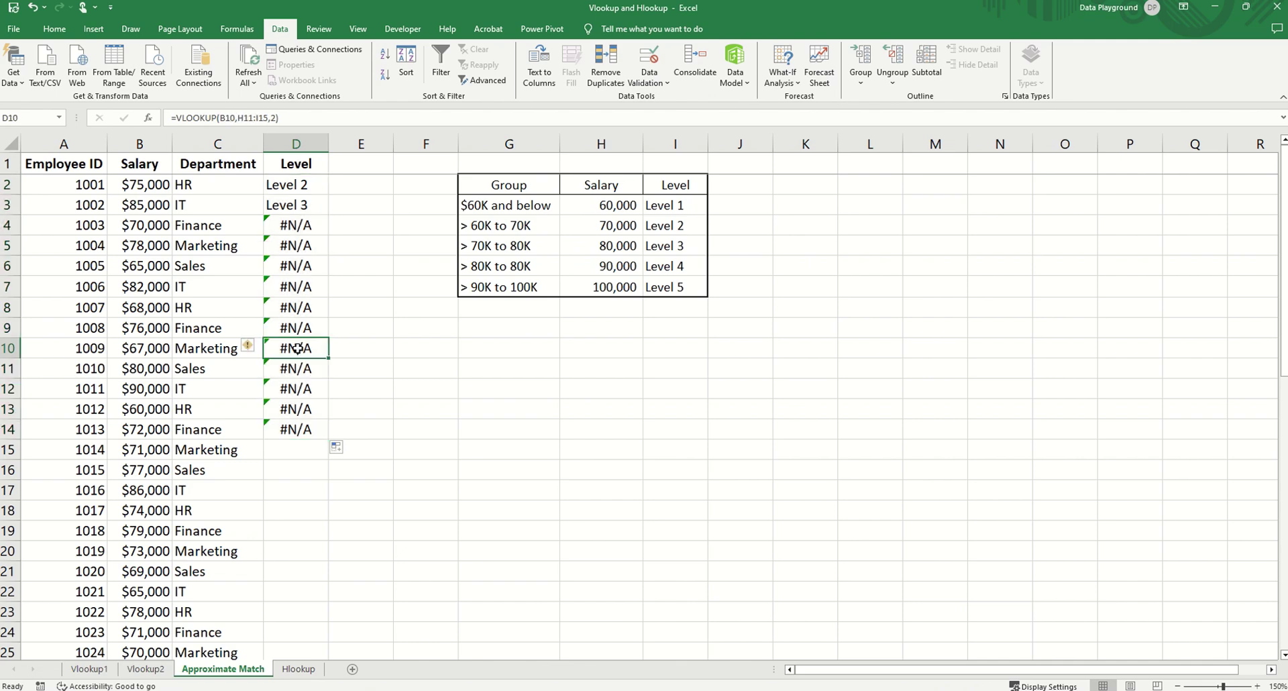
left_click(307, 122)
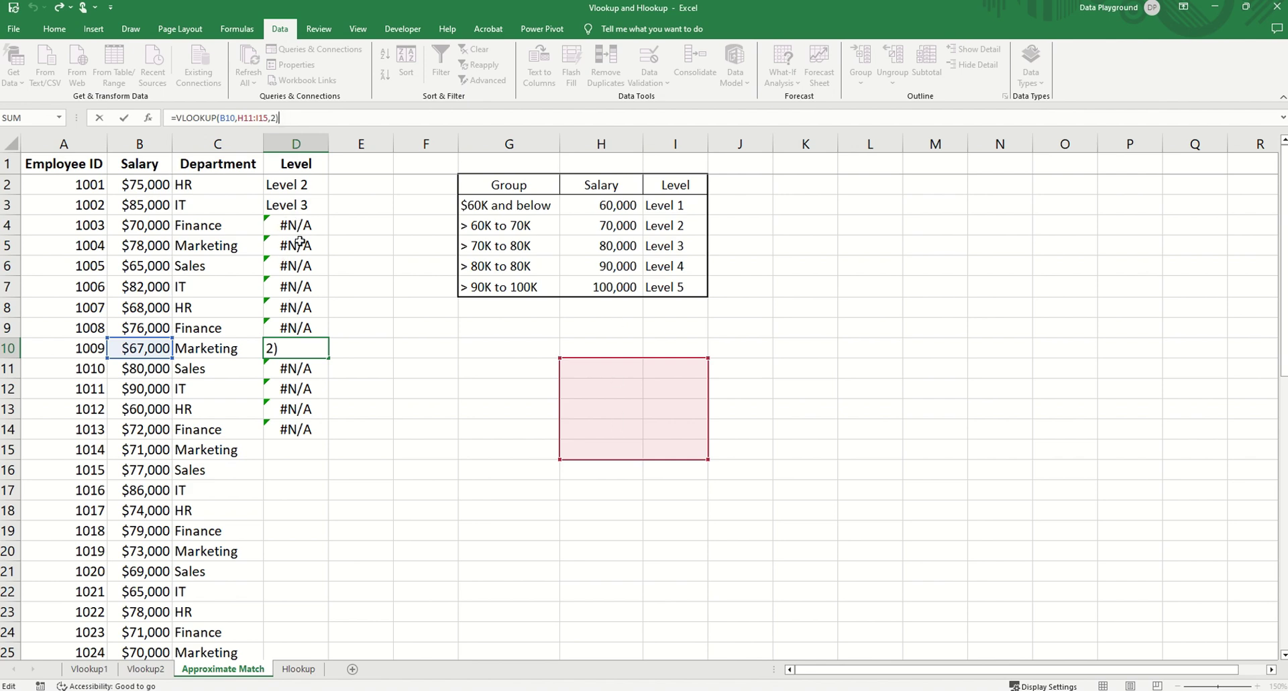
left_click(292, 225)
- Make the table array in the D2 formula absolute as $H$3:$I$7
left_click(291, 116)
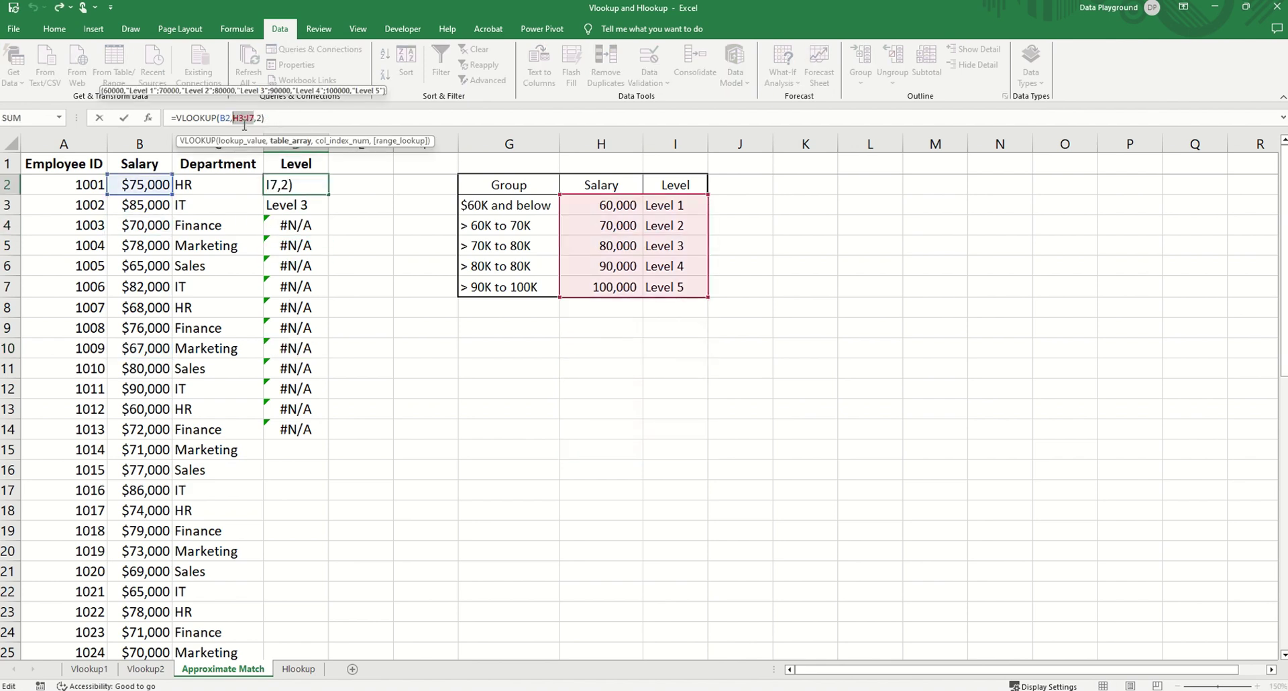
left_click_drag(244, 124, 253, 129)
key("F4")
key("Return")
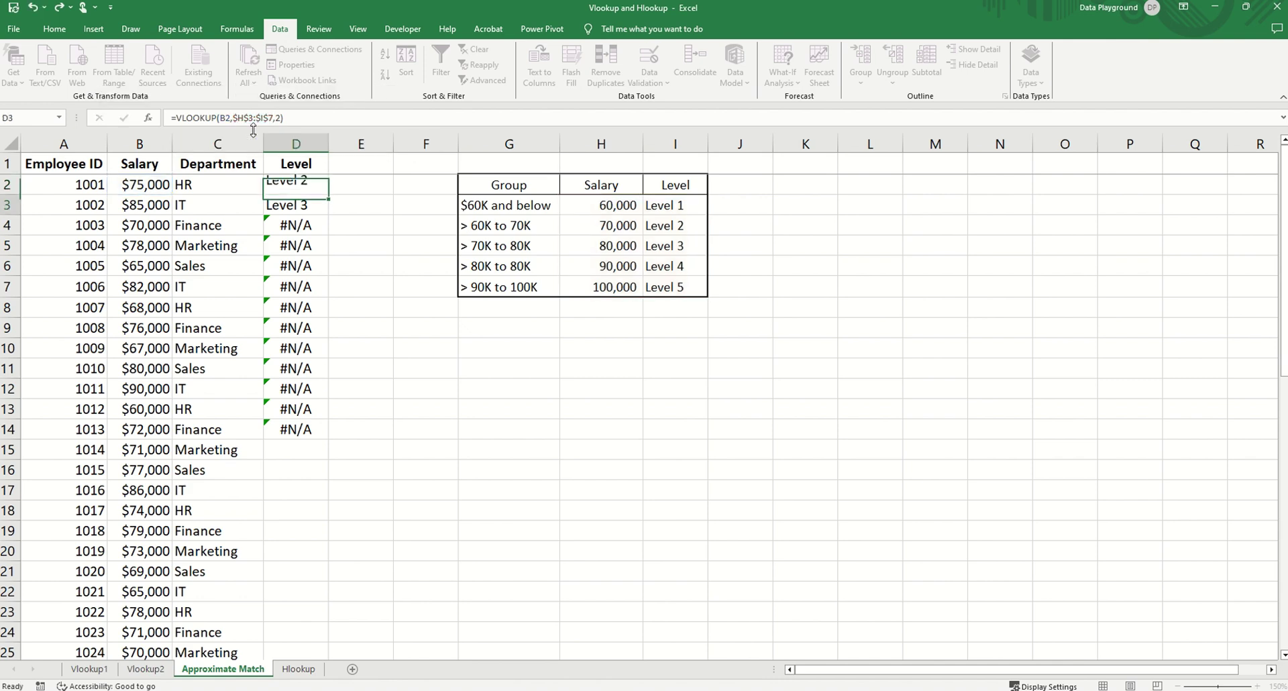
- Fill the corrected D2 formula down the entire Level column
left_click(294, 188)
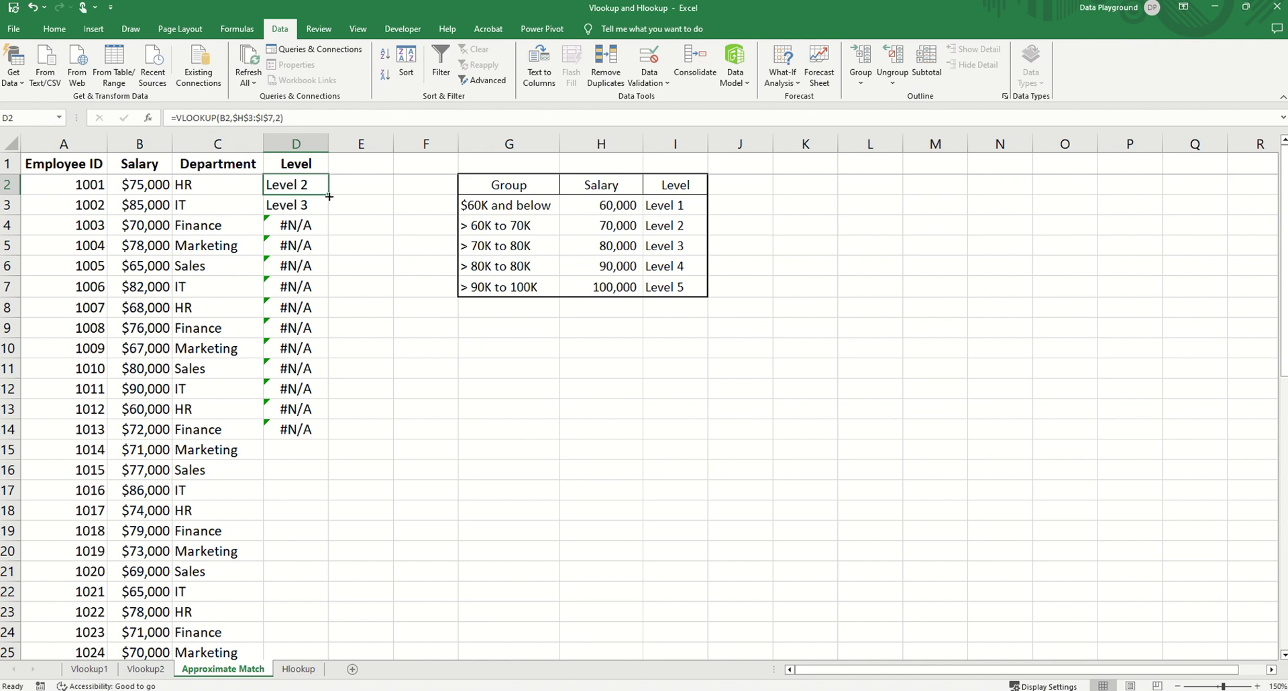
double_click(328, 195)
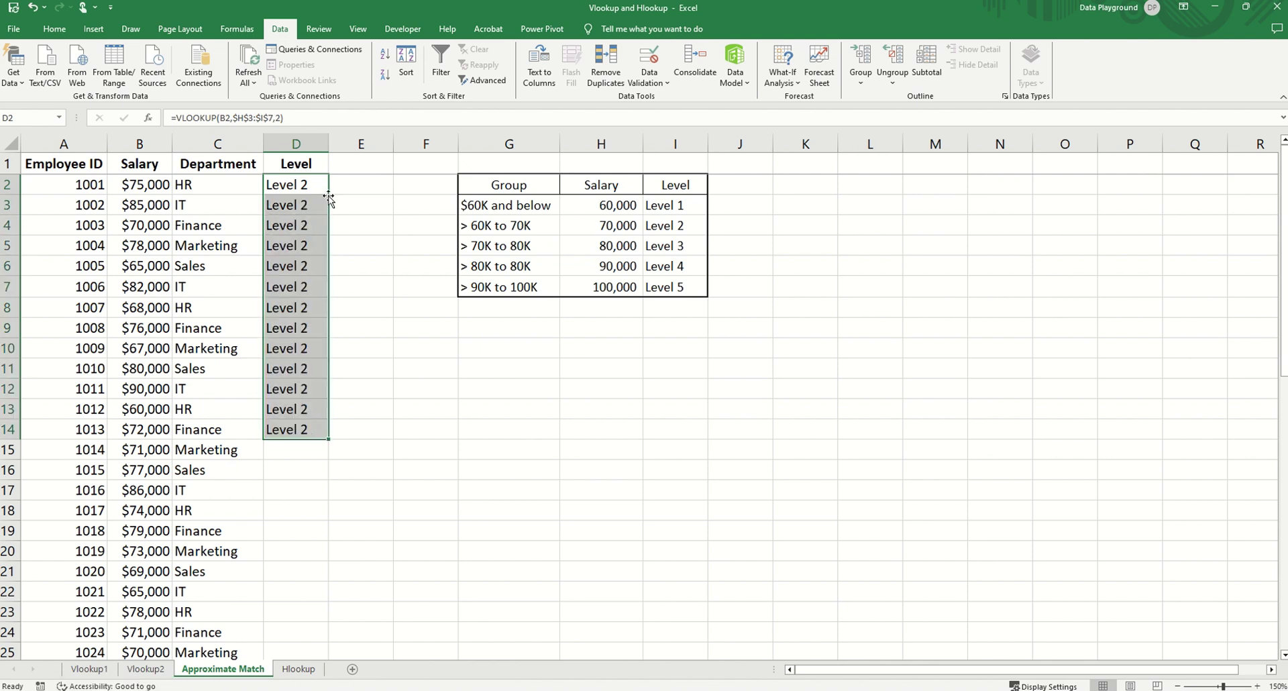
double_click(328, 438)
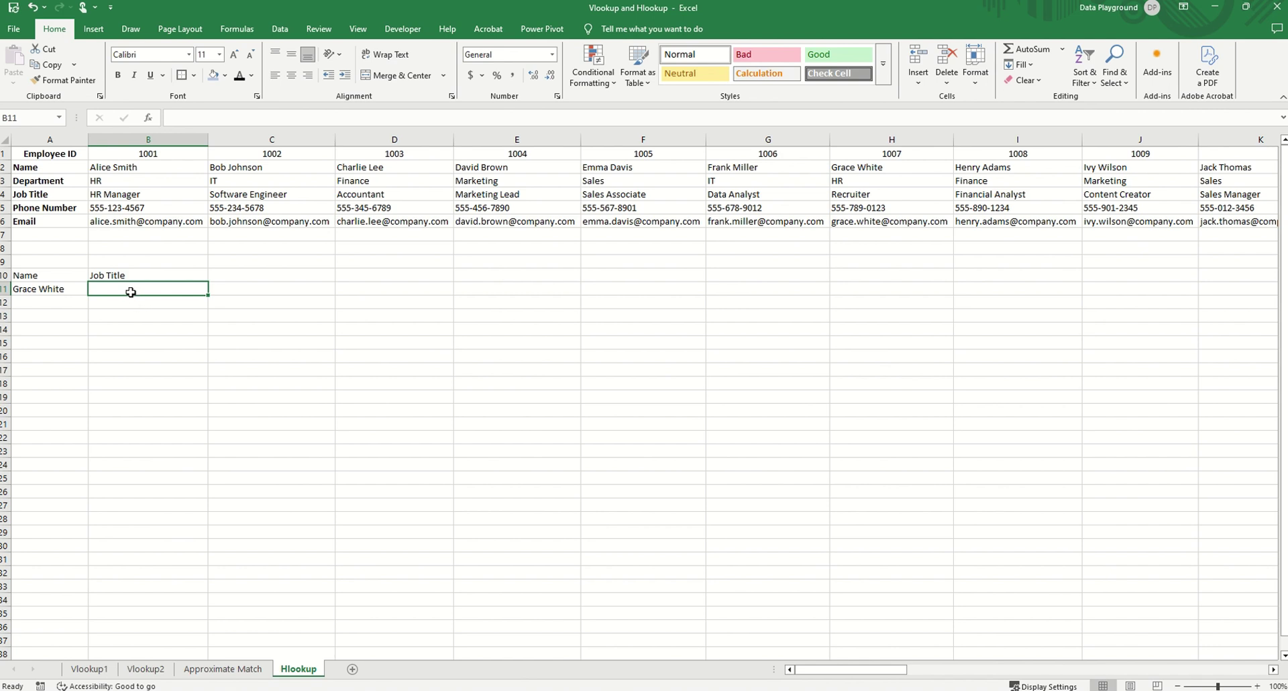
- On the Hlookup sheet, begin an HLOOKUP formula in B11 with A11 as lookup value and entire rows 2:6 as table array
left_click(38, 290)
left_click(127, 287)
type("=hlookup(")
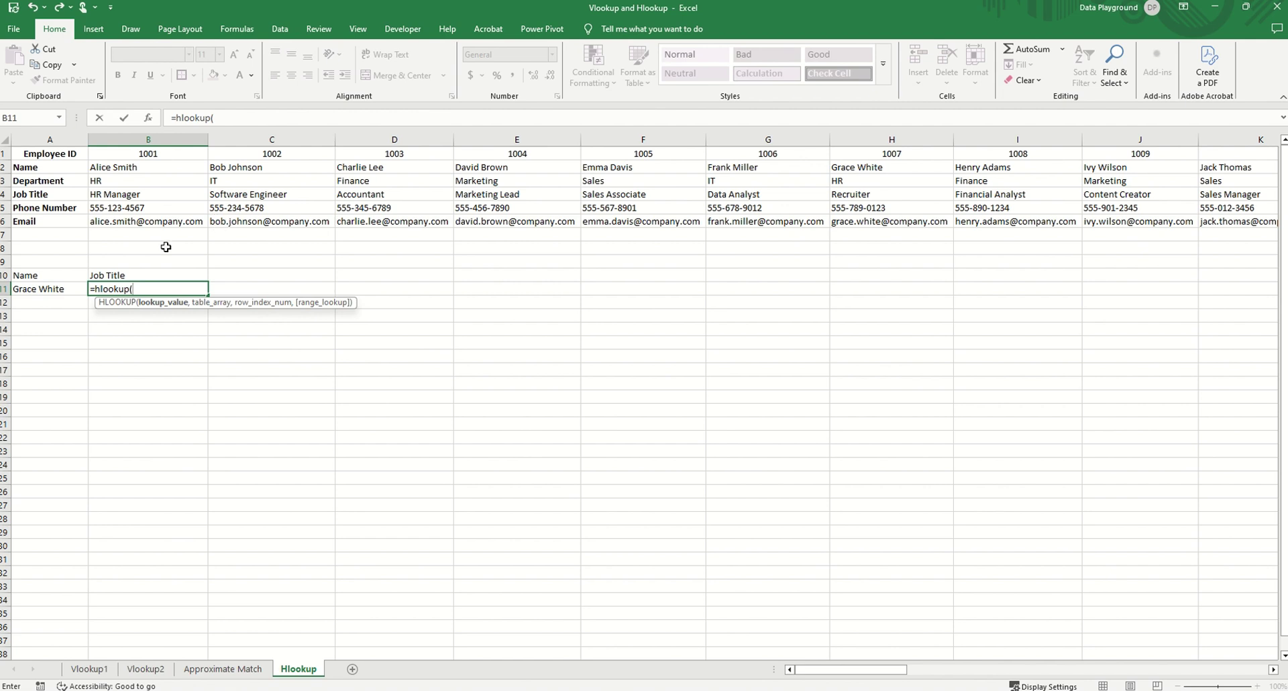
left_click(43, 288)
type(",")
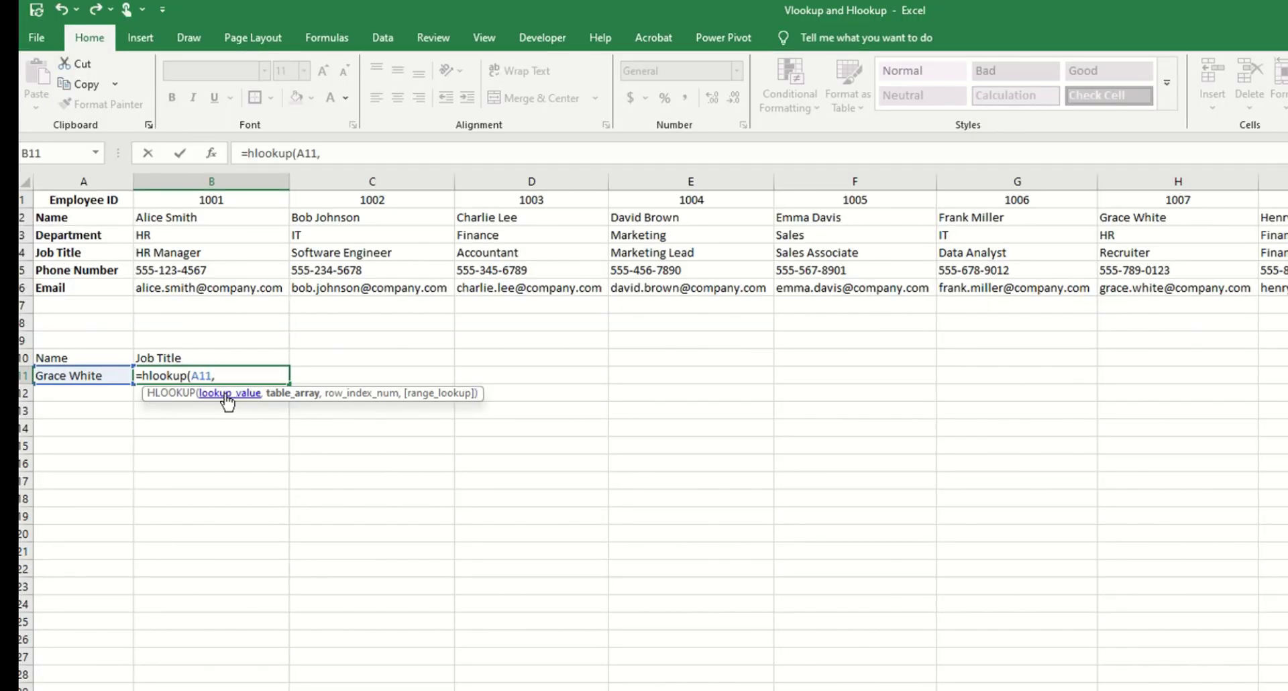
left_click(22, 217)
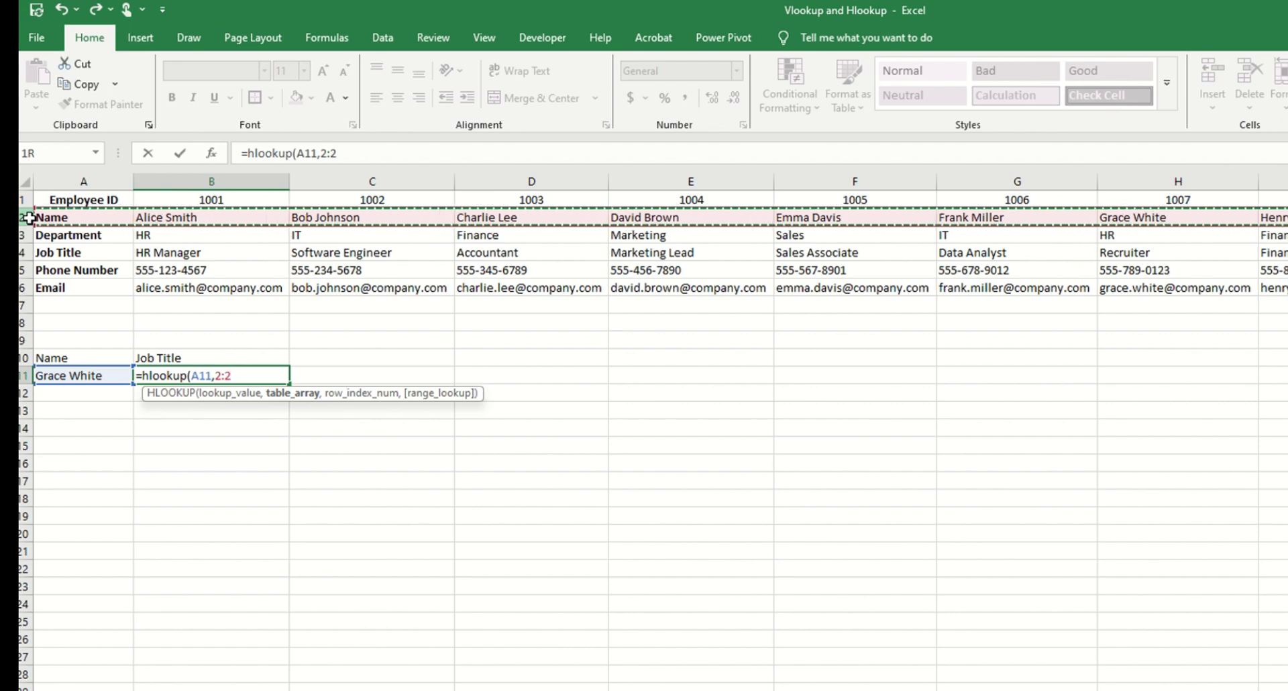
left_click_drag(29, 217, 31, 292)
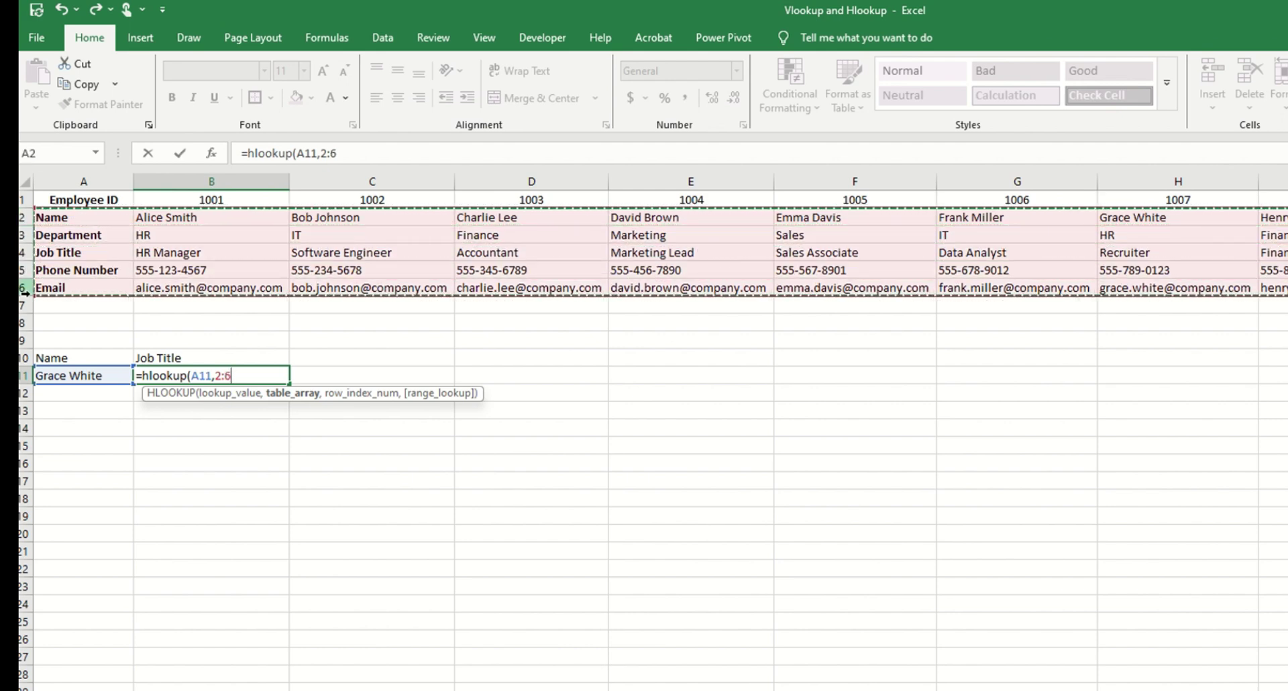
- Complete the B11 HLOOKUP formula with row index 3 and exact match FALSE
type(",")
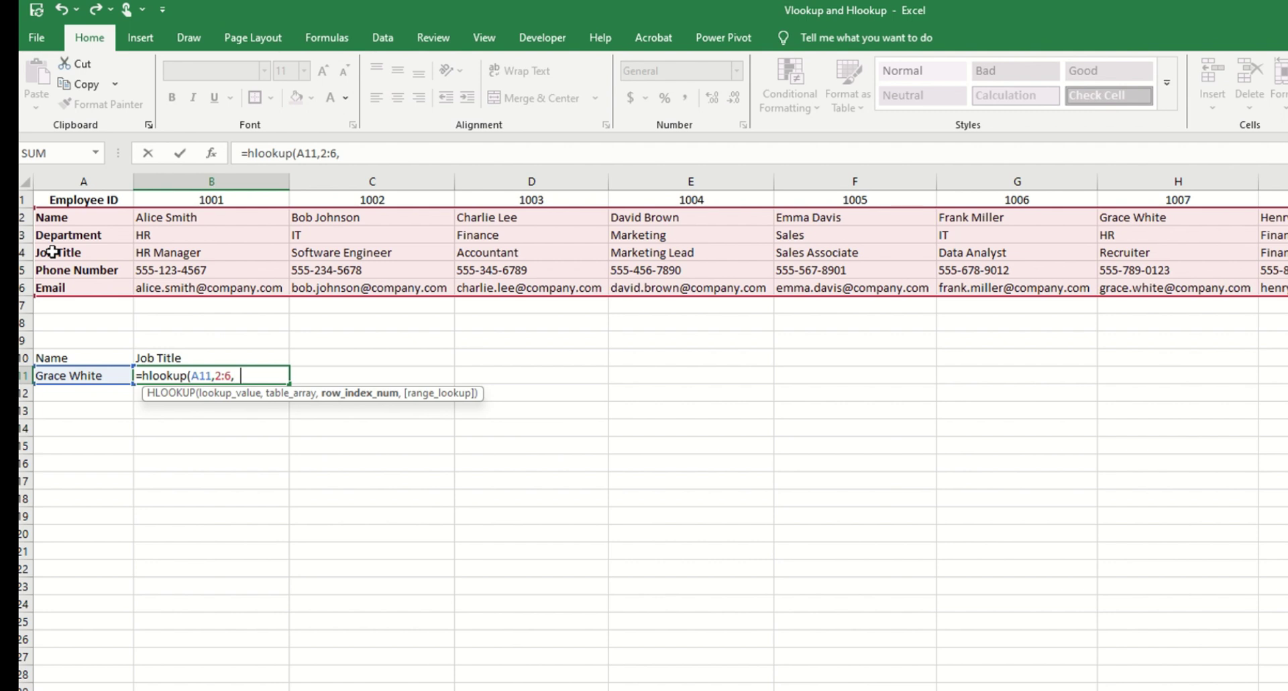
type("3,")
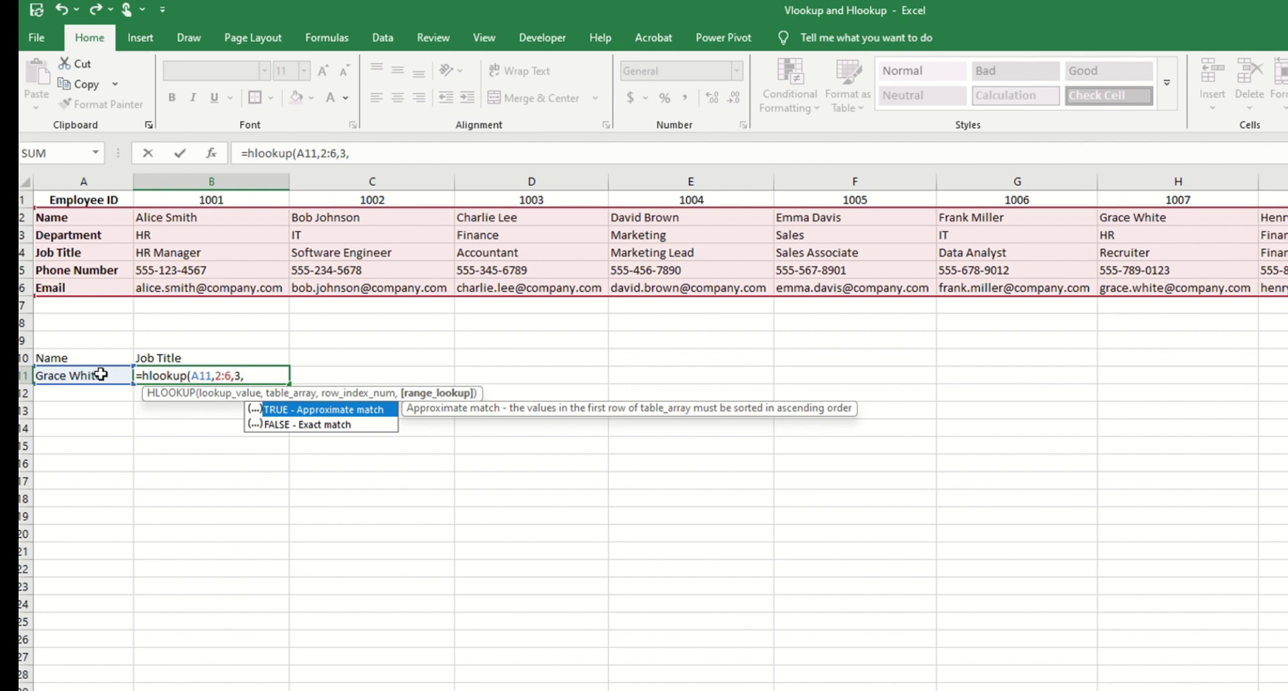
type("false")
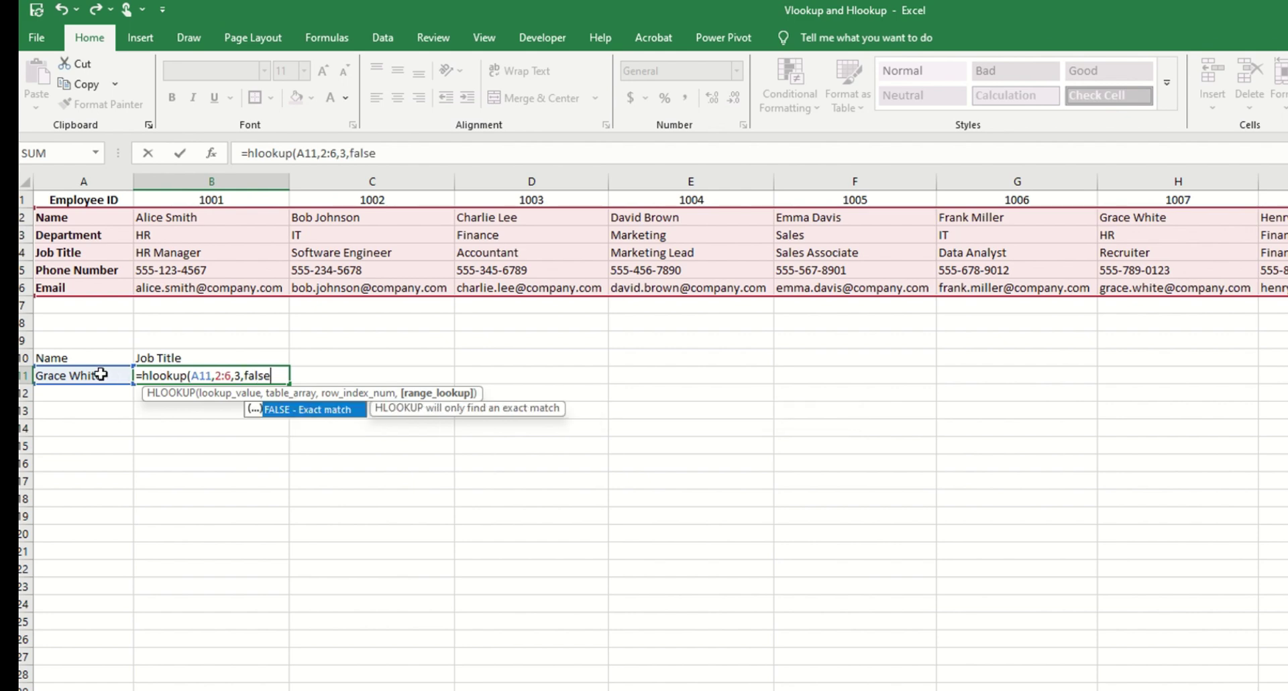
key("Return")
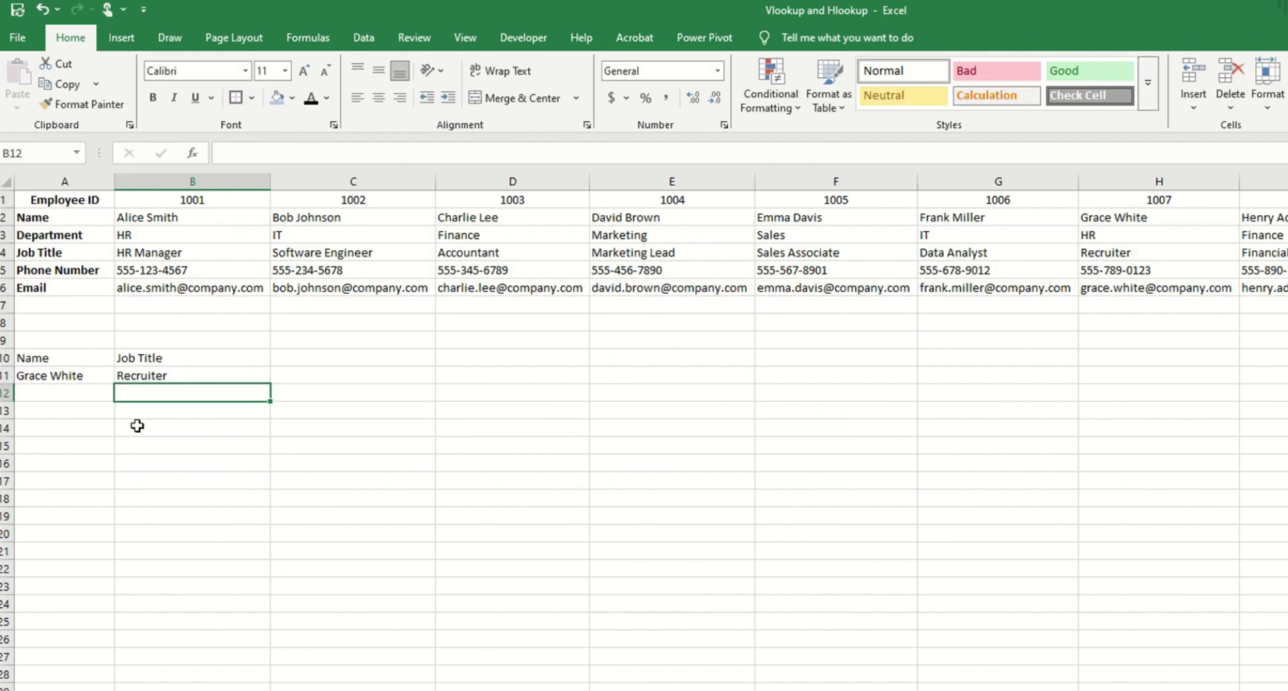